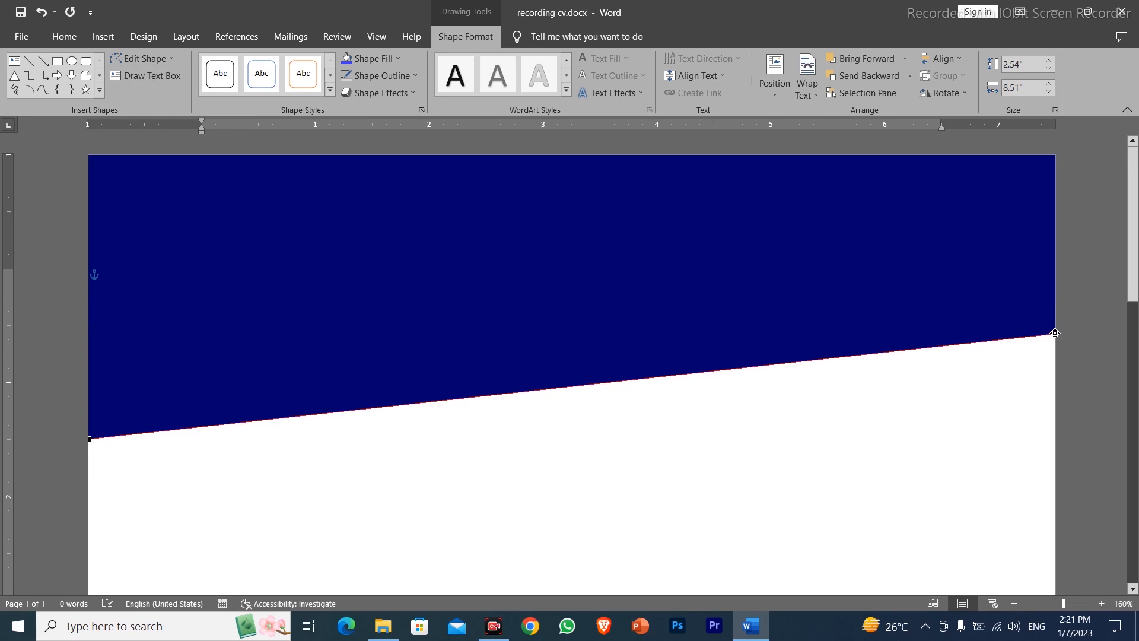
Lower the right corner point of the bright blue shape slightly and send it behind the navy header so a thin strip shows
left_click_drag(1052, 335, 1054, 340)
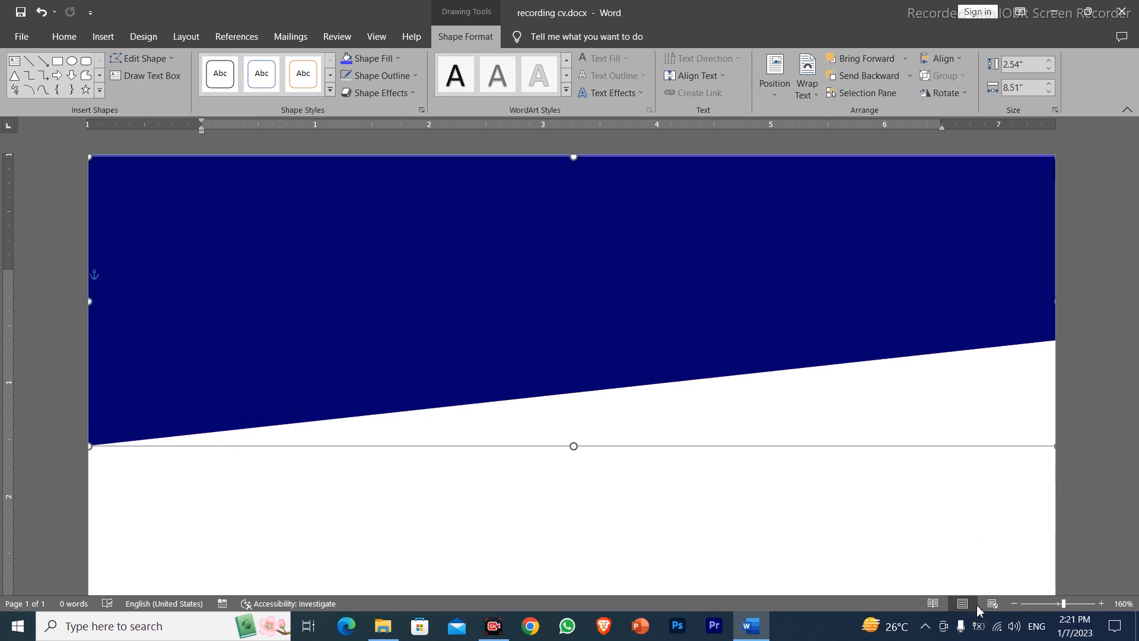
key("ctrl+z")
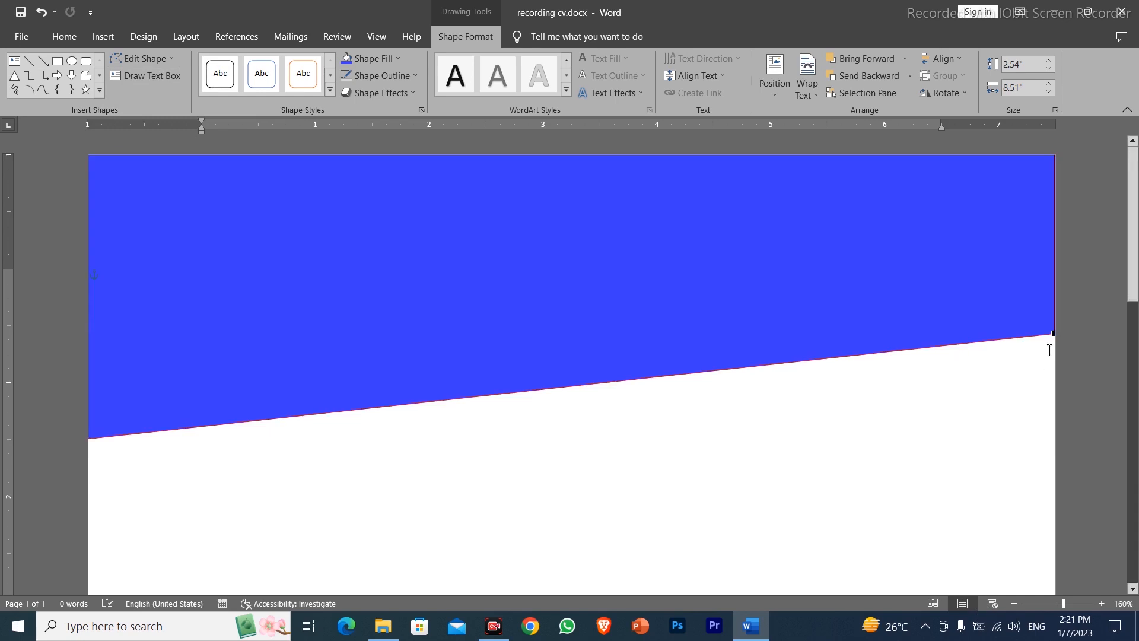
left_click_drag(1055, 336, 1056, 345)
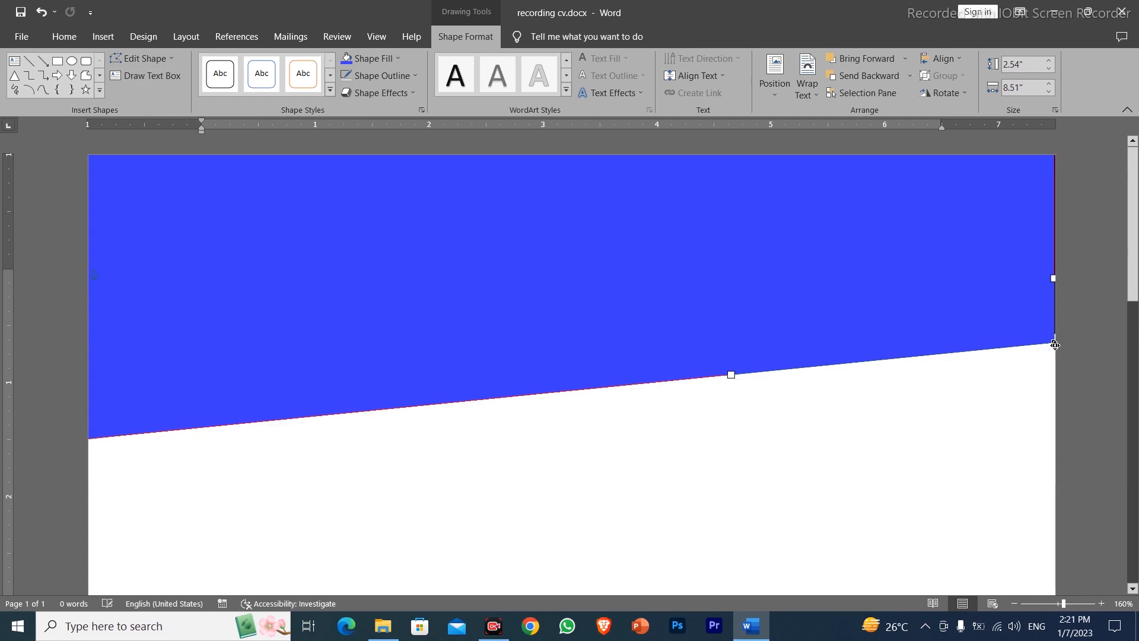
left_click(859, 79)
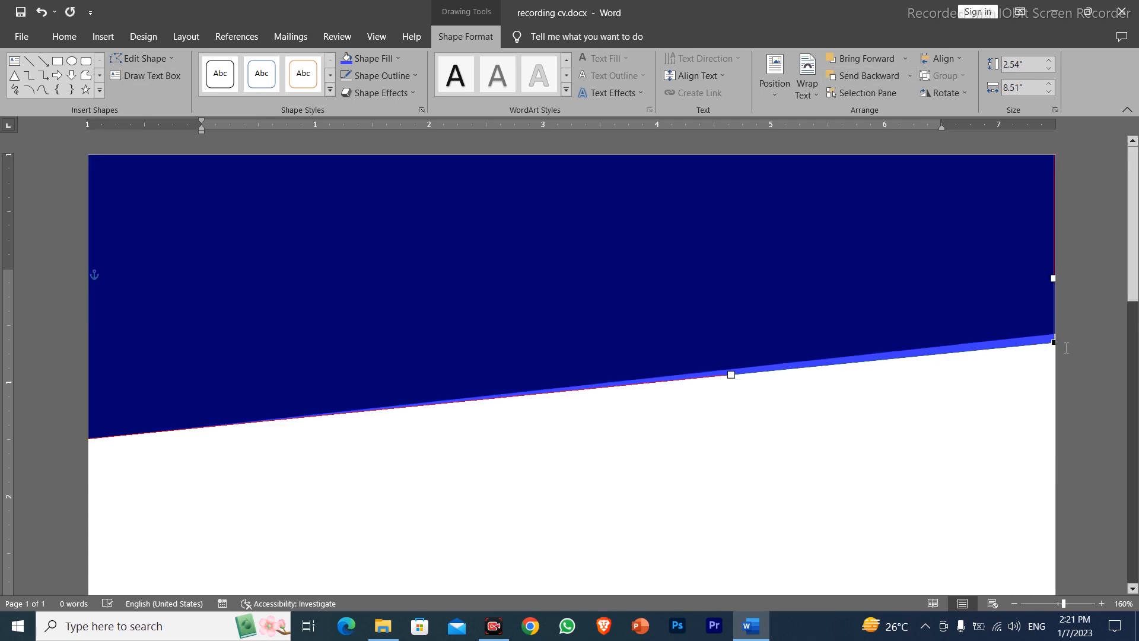
left_click_drag(1054, 346, 1056, 347)
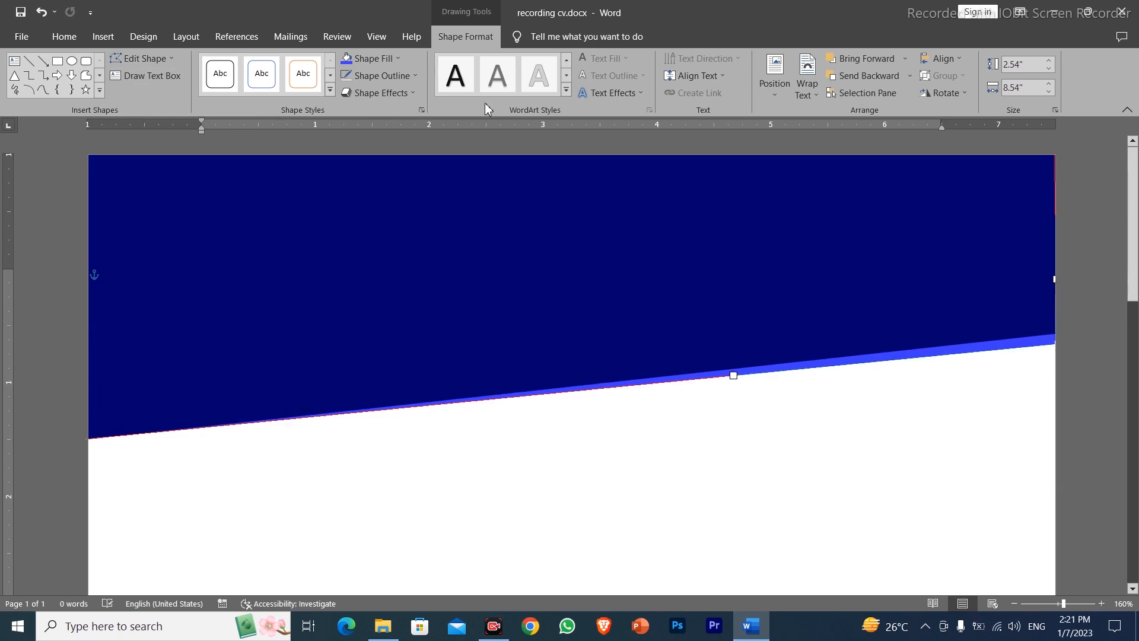
Fill the thin accent strip below the navy header with a light blue theme colour
left_click(398, 58)
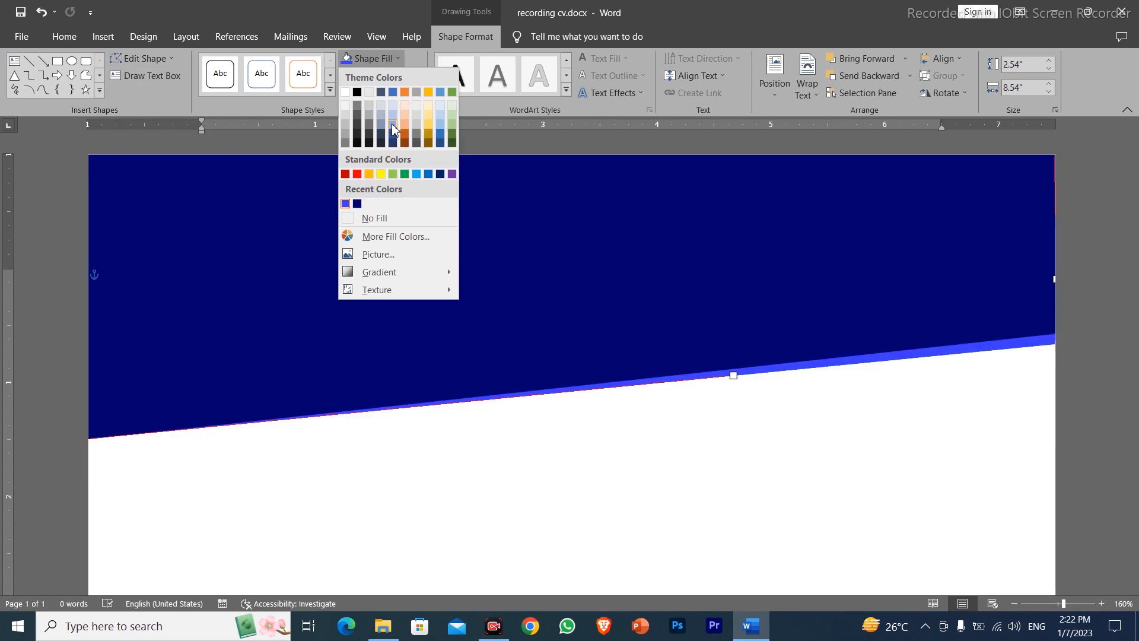
left_click(393, 125)
left_click(788, 405)
left_click(1030, 343)
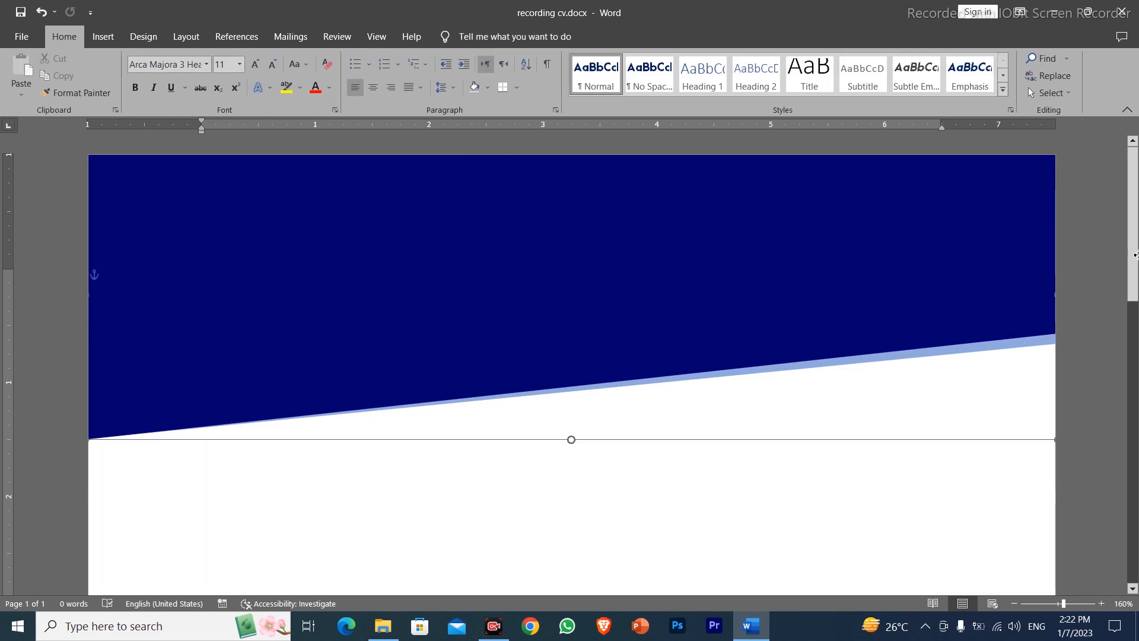
Draw a rectangle about 2.38" wide at the page's left edge and raise its top into the header, making it about 3.63" high
left_click_drag(1134, 212, 1135, 289)
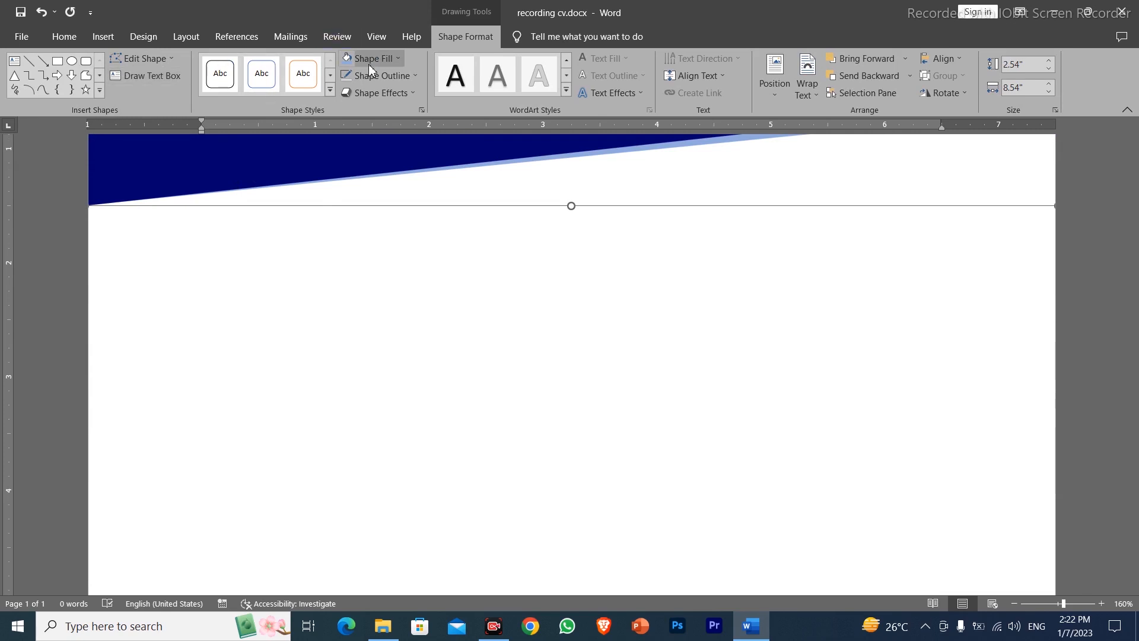
left_click(57, 61)
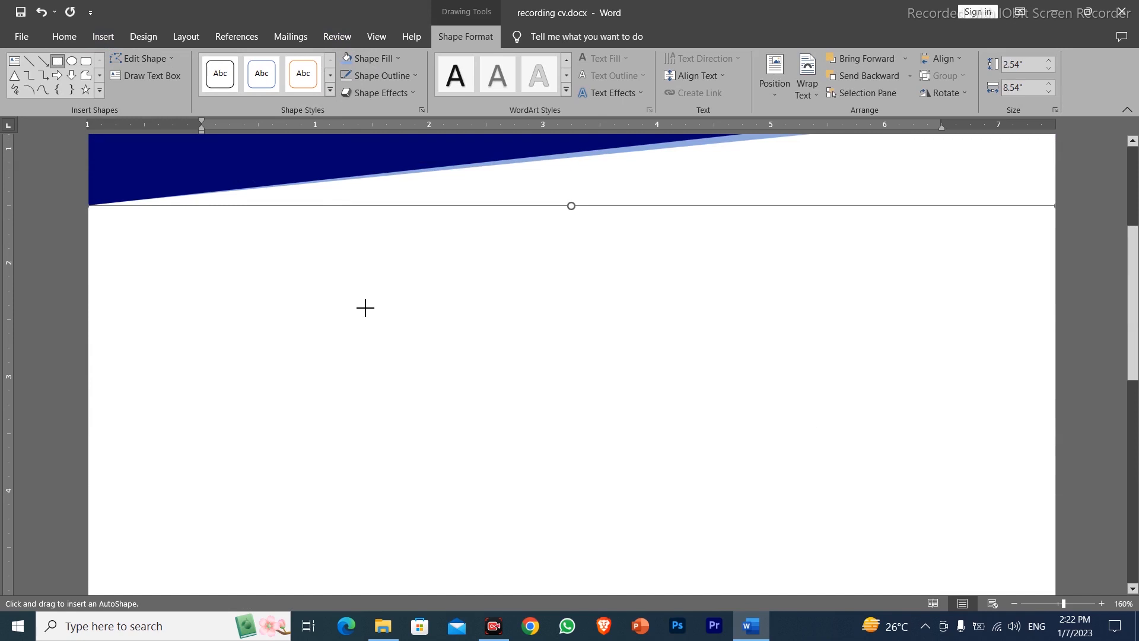
left_click_drag(90, 187, 360, 573)
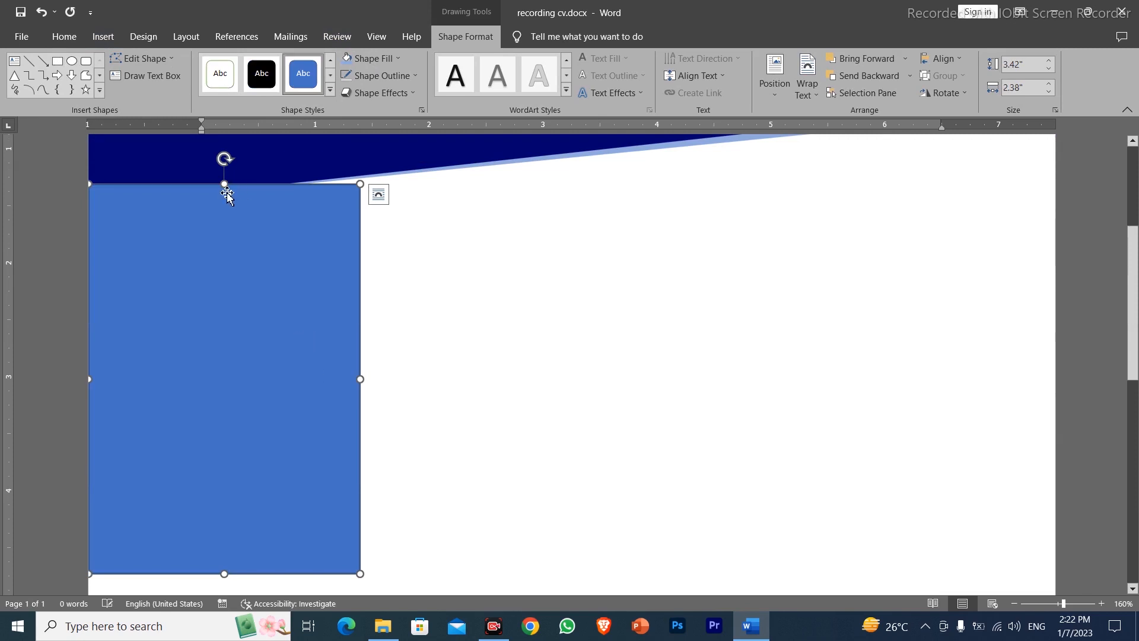
left_click_drag(222, 184, 223, 160)
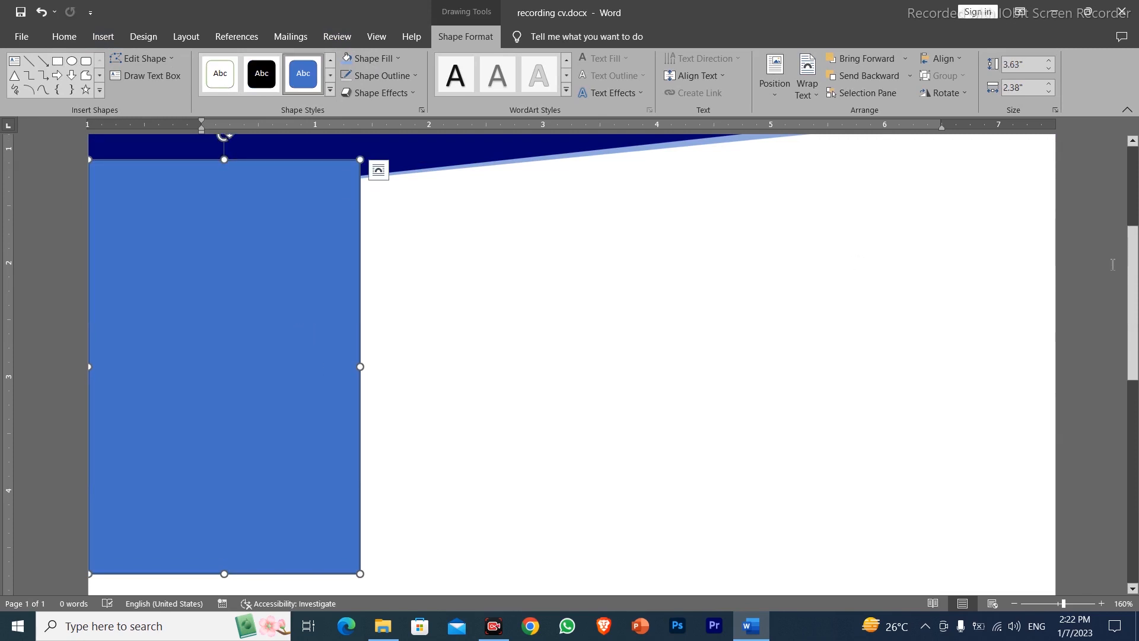
Stretch the sidebar rectangle down to the bottom edge of the page, about 8.94" high
left_click_drag(1132, 264, 1132, 407)
left_click_drag(224, 268, 243, 522)
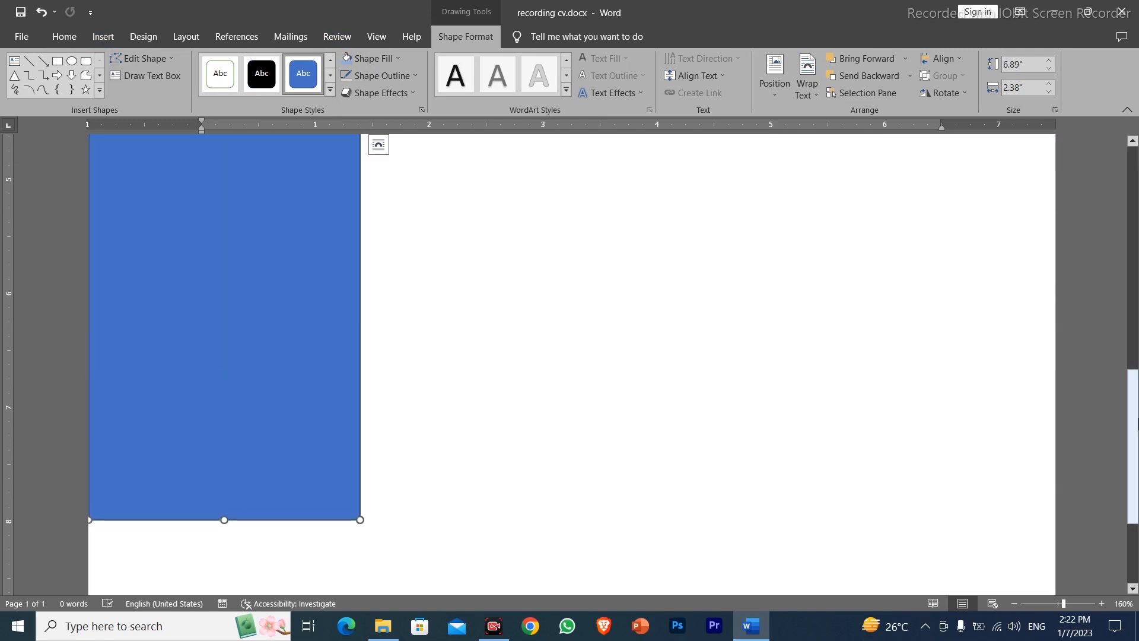
scroll(306, 341, "down", 3)
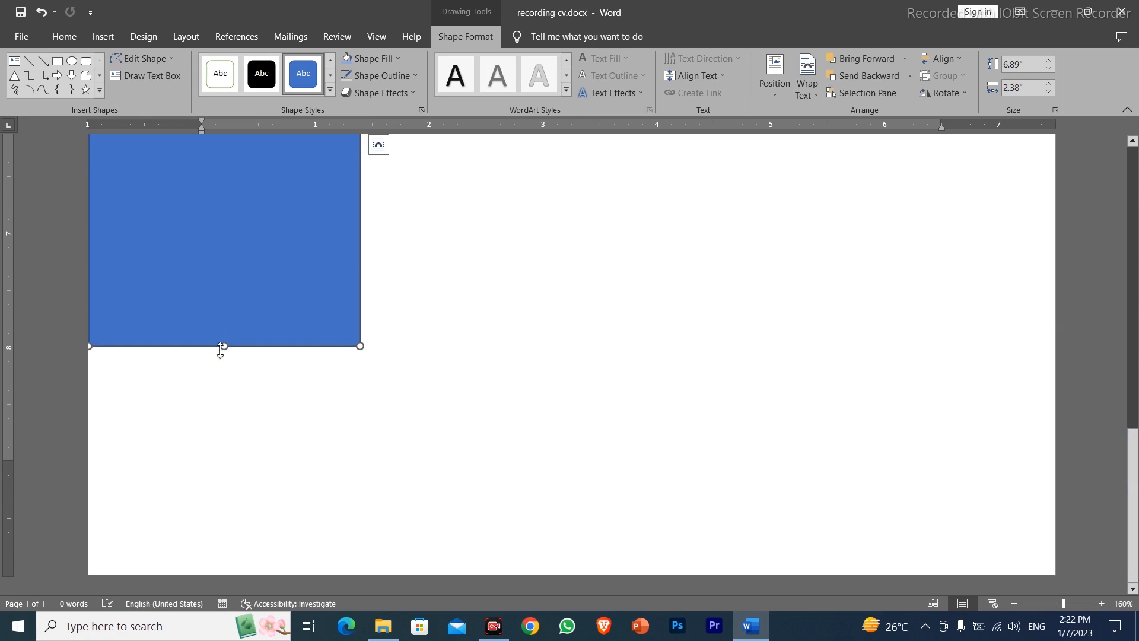
left_click_drag(222, 348, 240, 581)
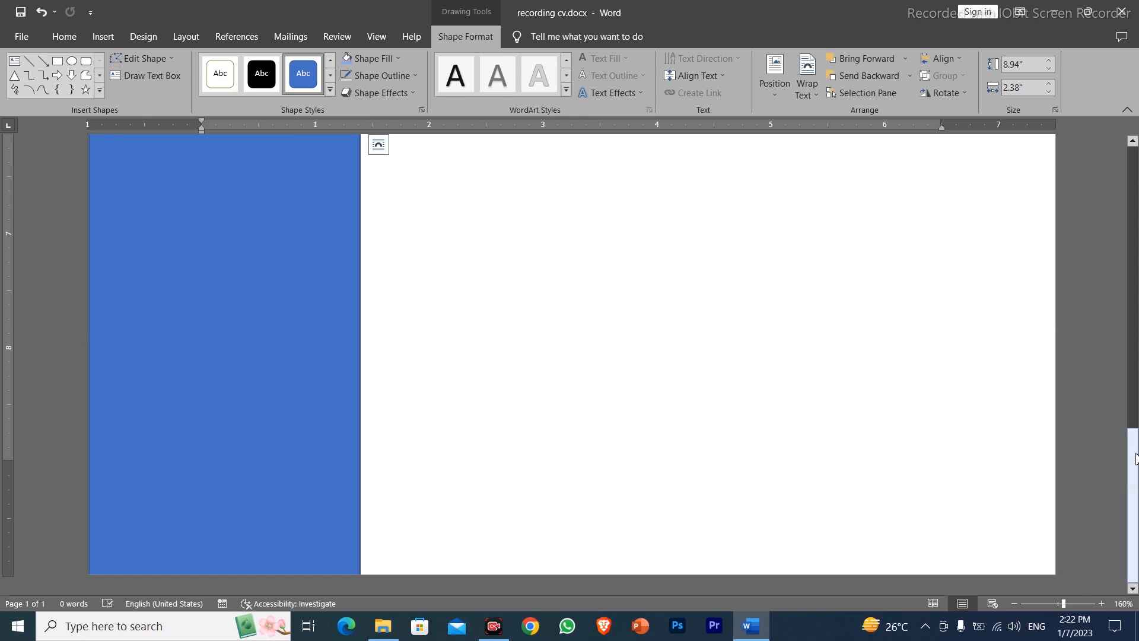
Fill the sidebar rectangle with the same navy blue as the header and remove its outline
scroll(1134, 410, "up", 3)
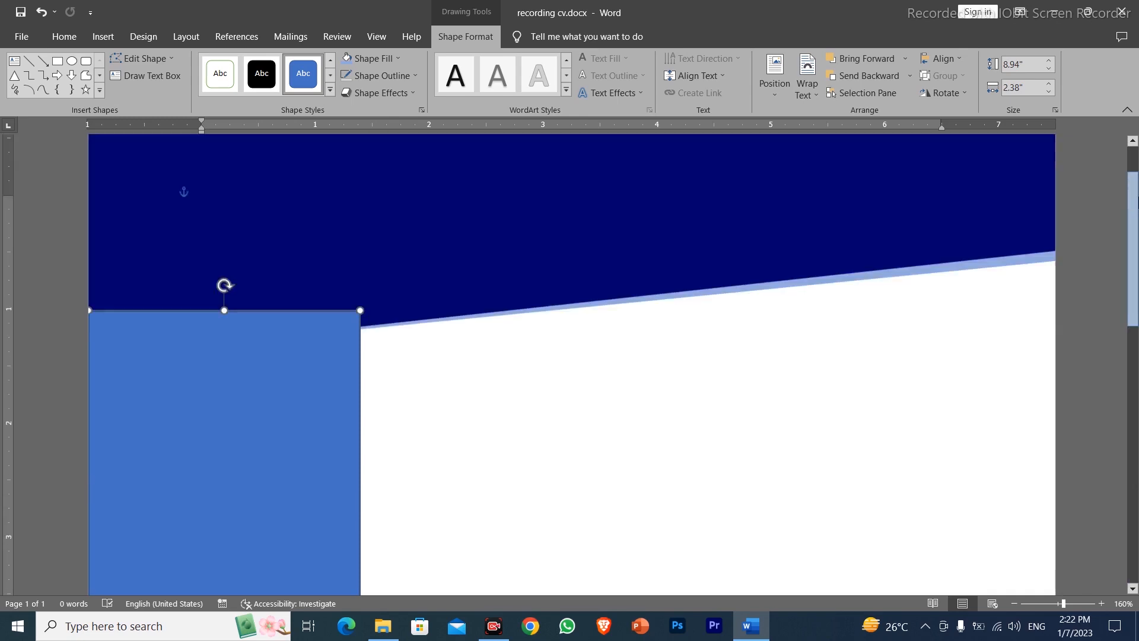
left_click(397, 63)
left_click(397, 62)
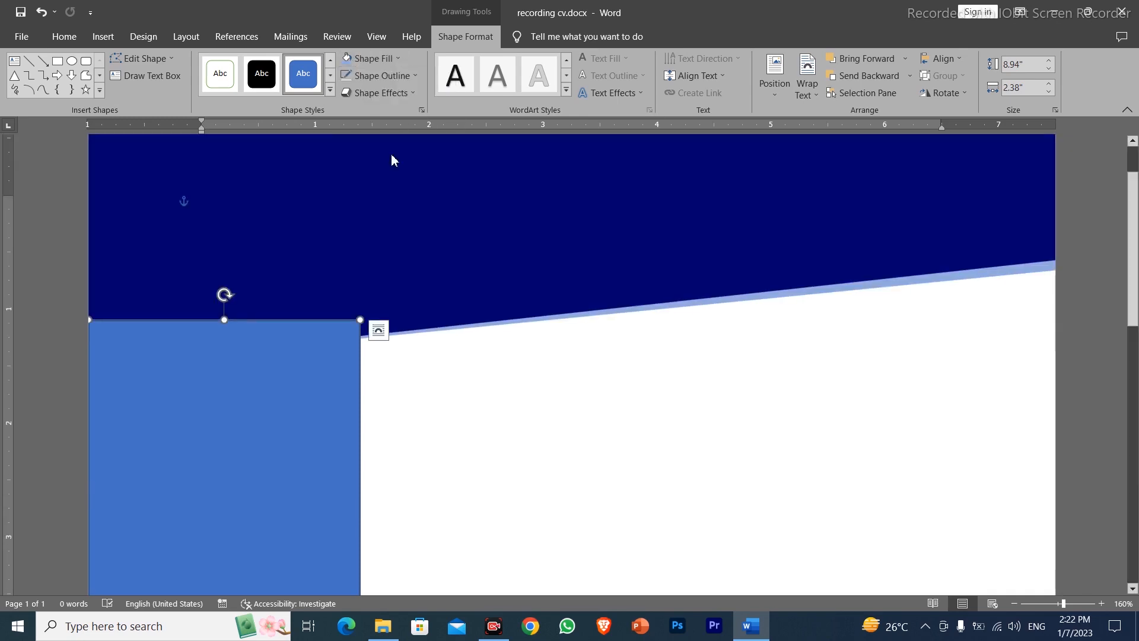
left_click(373, 58)
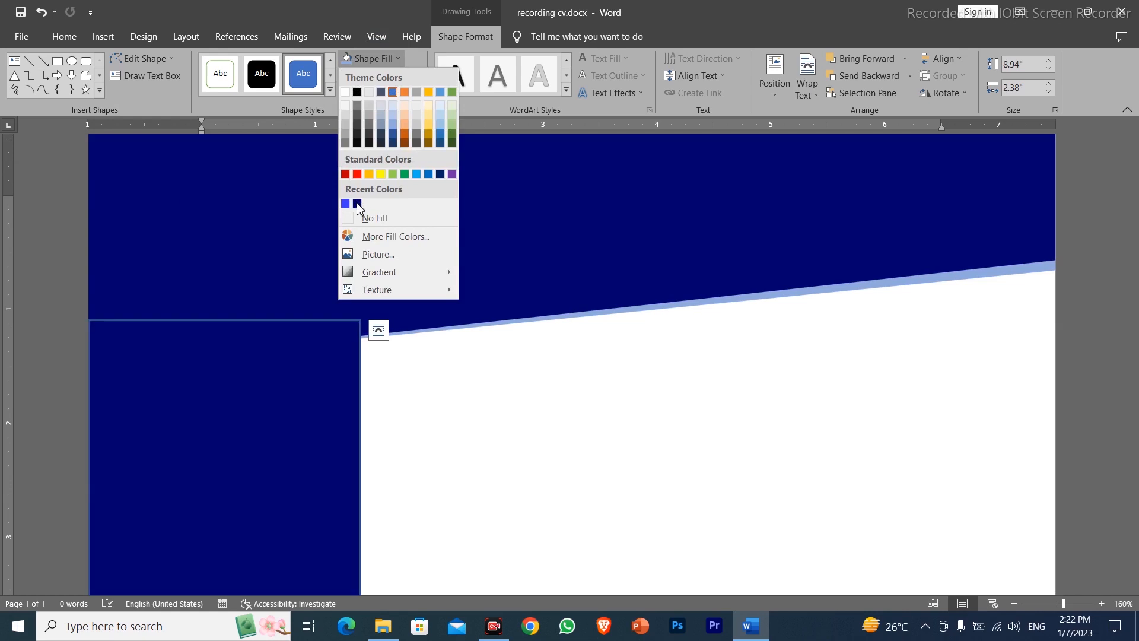
left_click(358, 205)
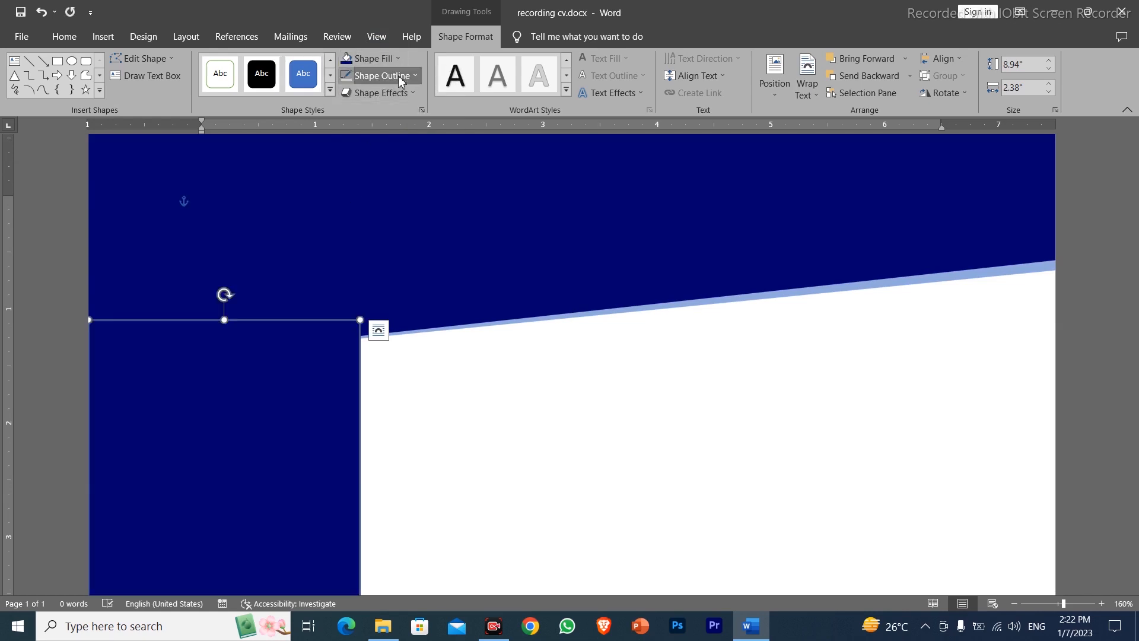
left_click(397, 76)
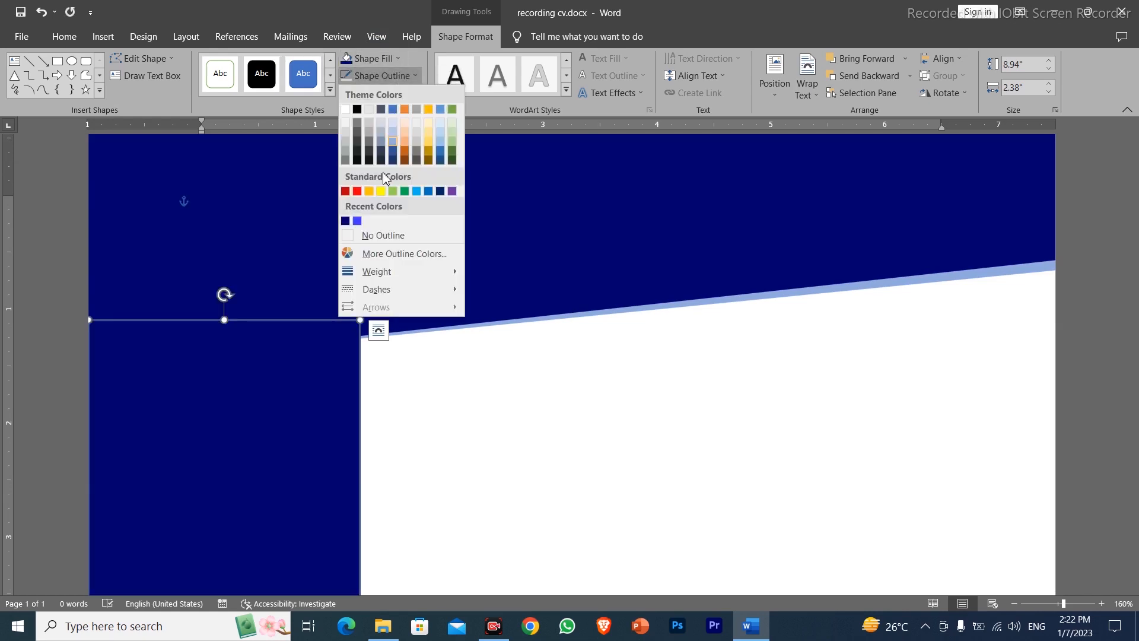
left_click(386, 237)
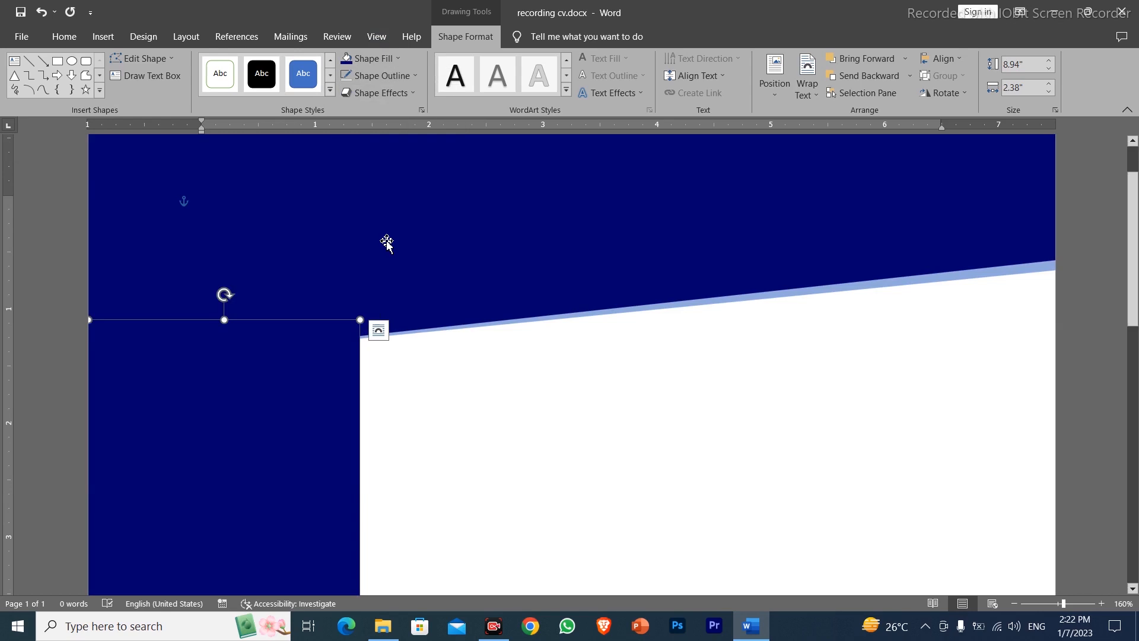
Send the sidebar rectangle behind the header shapes so the light blue strip runs across it
left_click(911, 75)
left_click(900, 116)
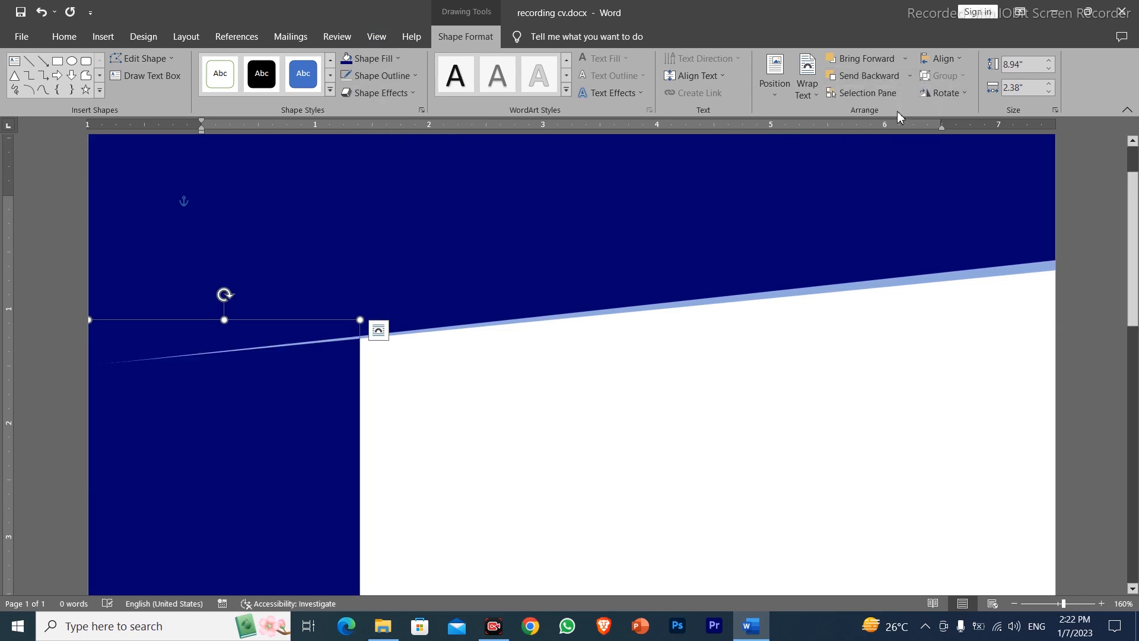
left_click(604, 359)
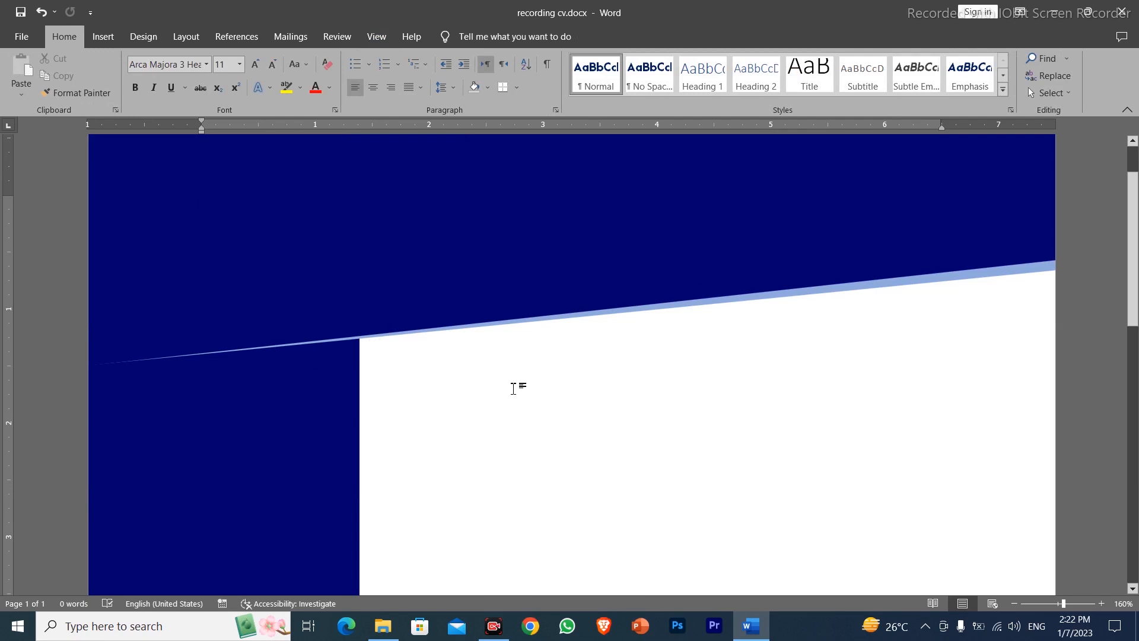
scroll(860, 311, "up", 3)
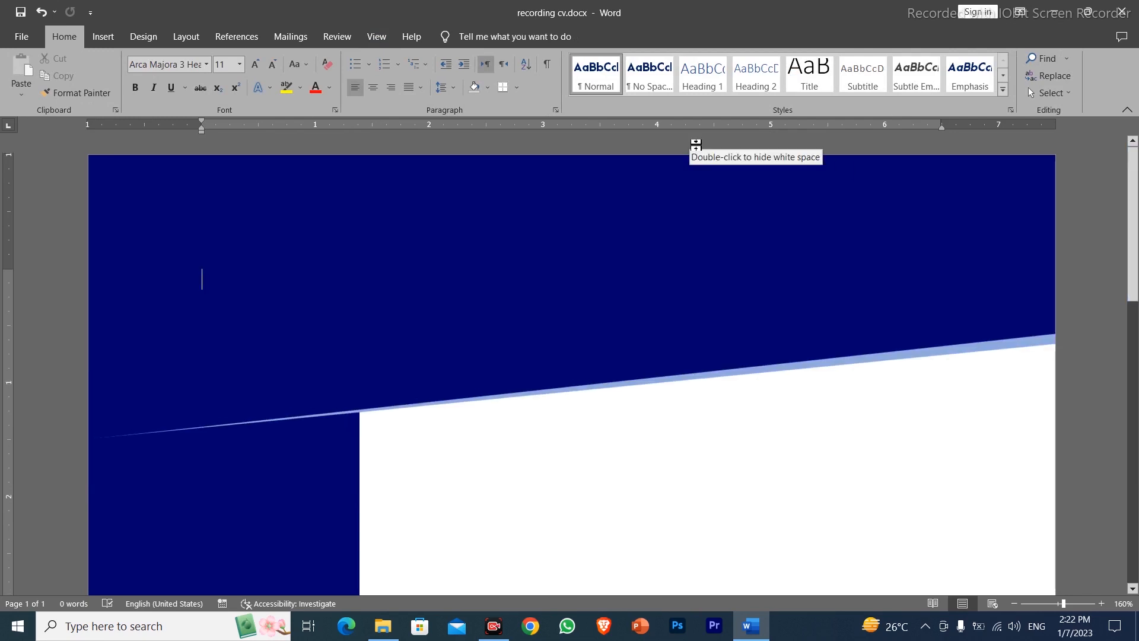
Draw a text box about 2.45" wide and 0.8" high in the upper left of the navy header
left_click(200, 278)
left_click(103, 36)
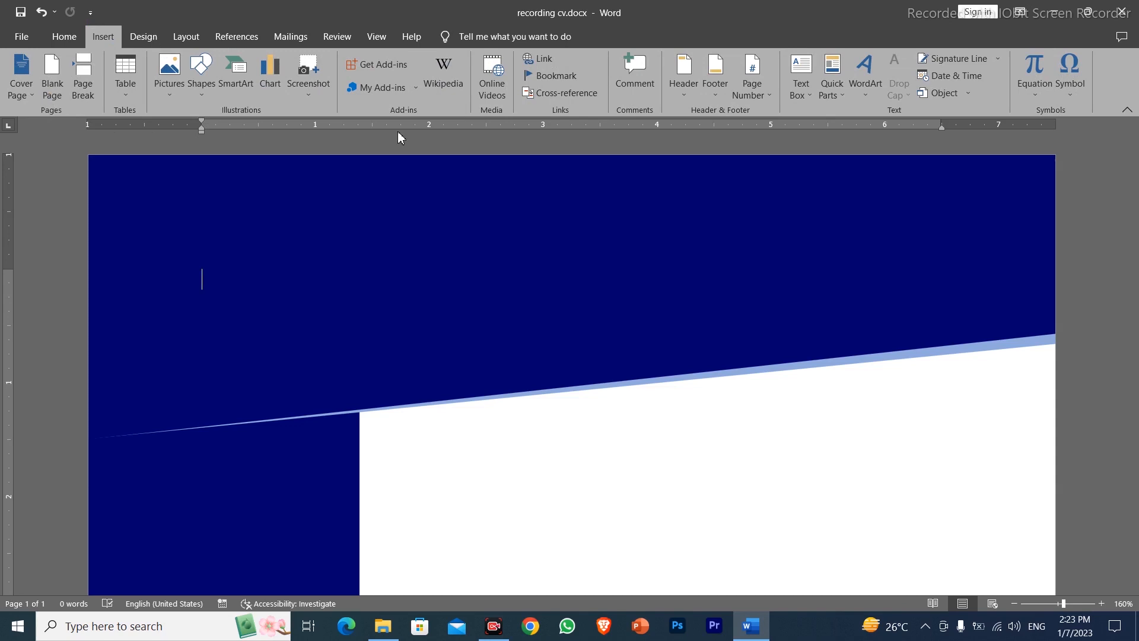
left_click(797, 79)
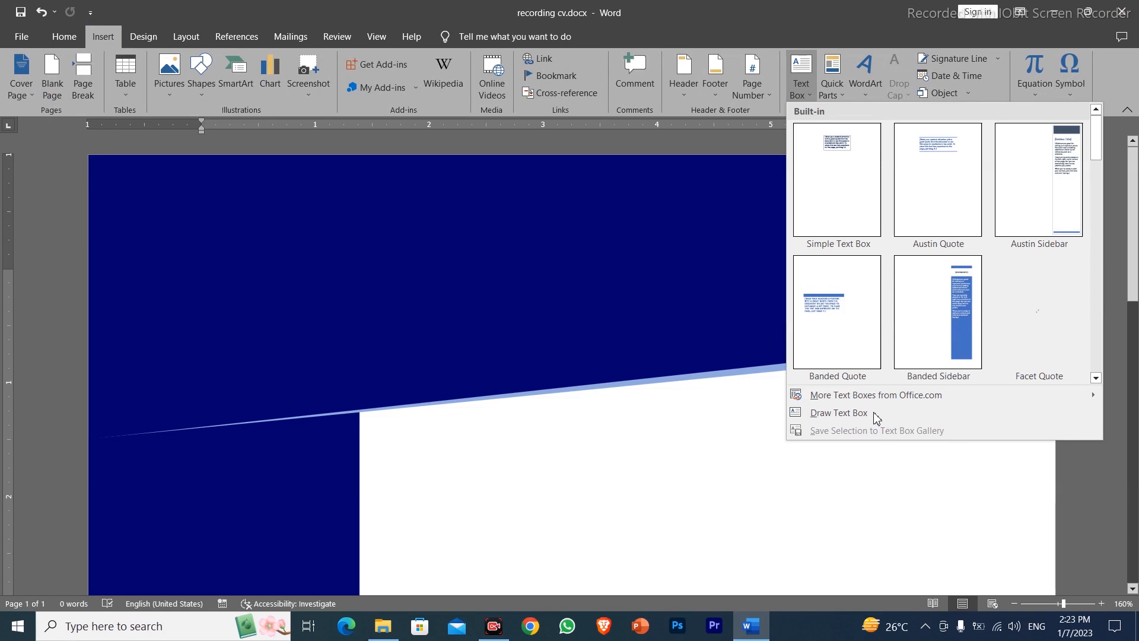
left_click(874, 414)
left_click(808, 79)
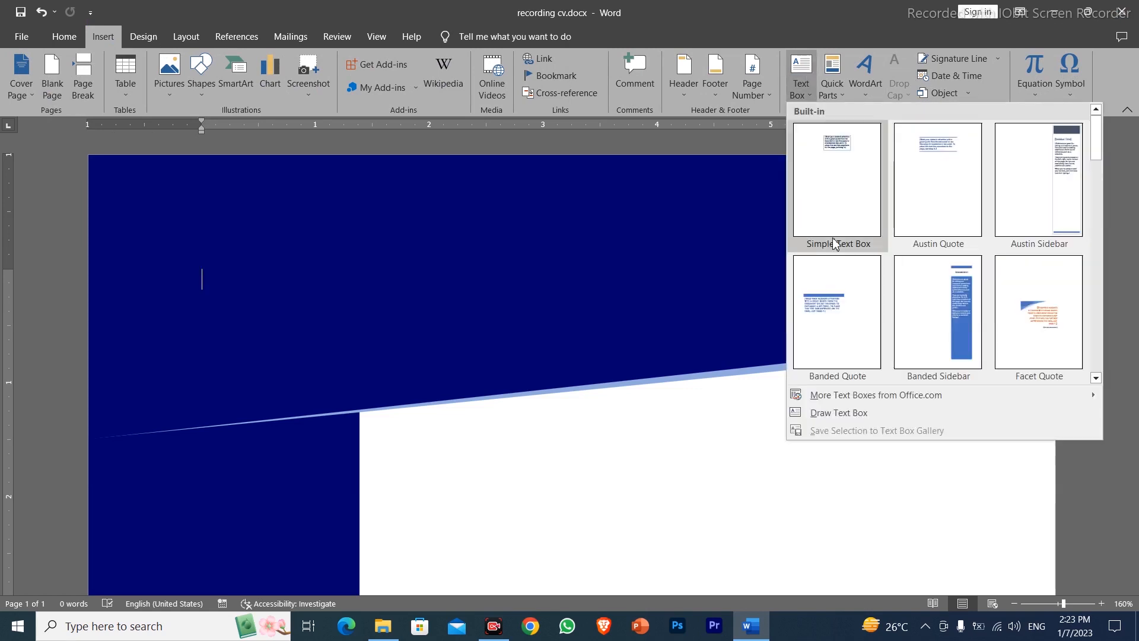
left_click(842, 414)
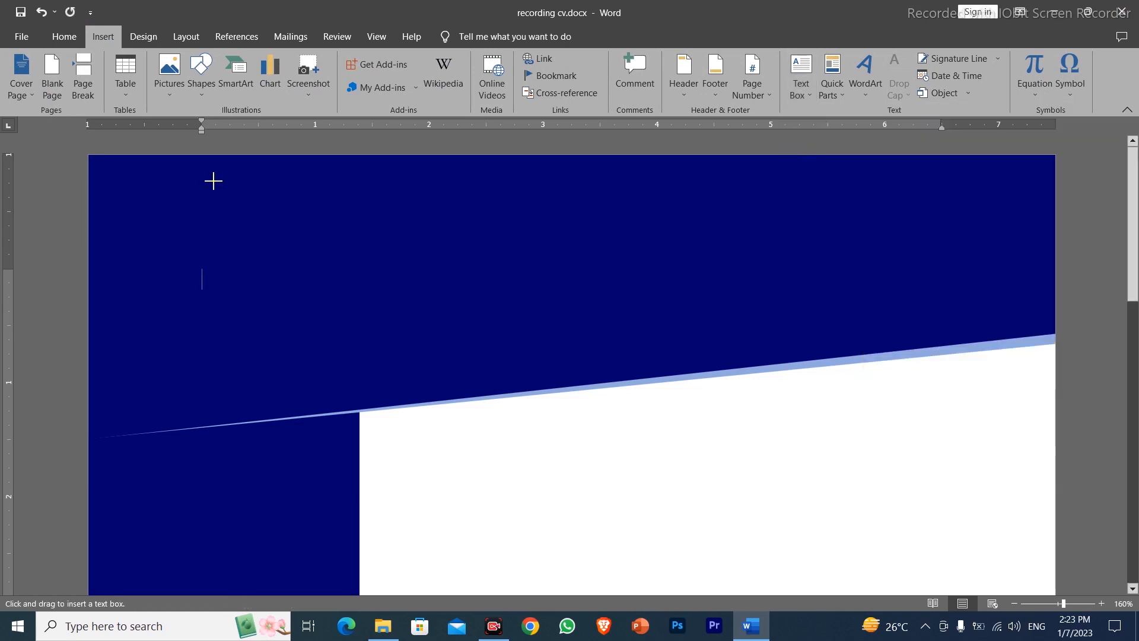
left_click_drag(148, 178, 323, 225)
left_click_drag(384, 279, 426, 267)
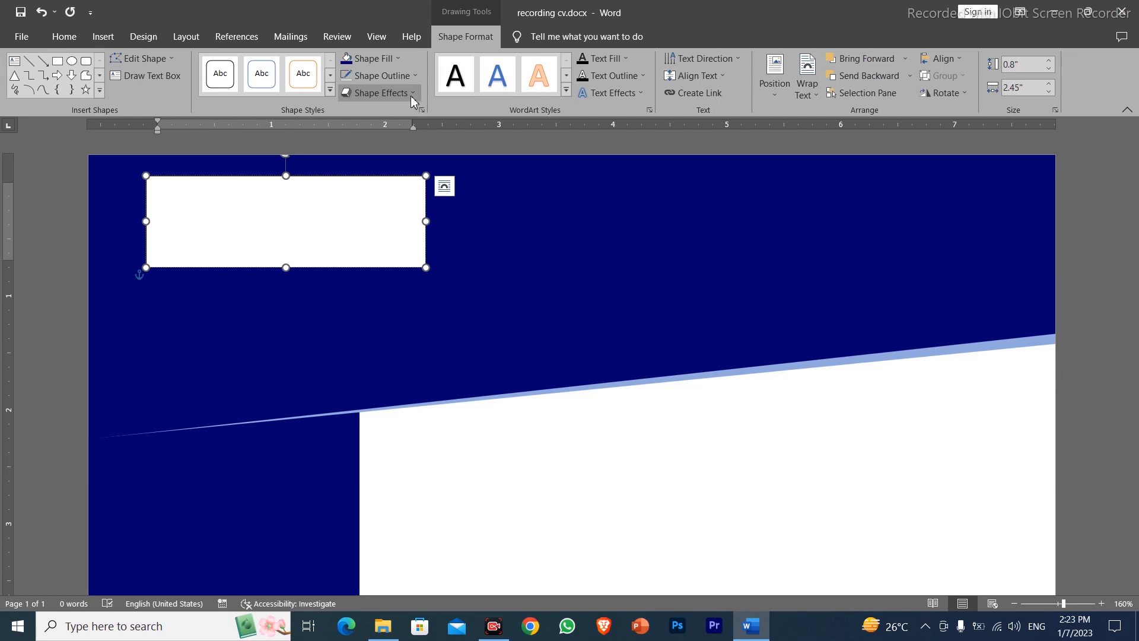
Remove the outline and the fill of the header text box
left_click(404, 77)
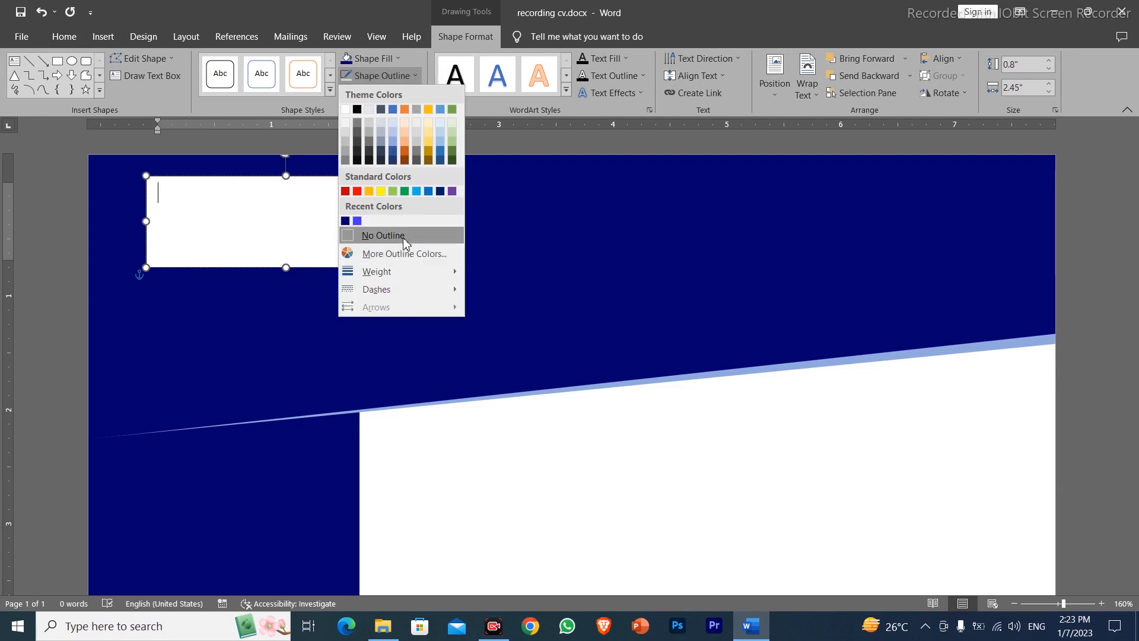
left_click(383, 235)
left_click(385, 66)
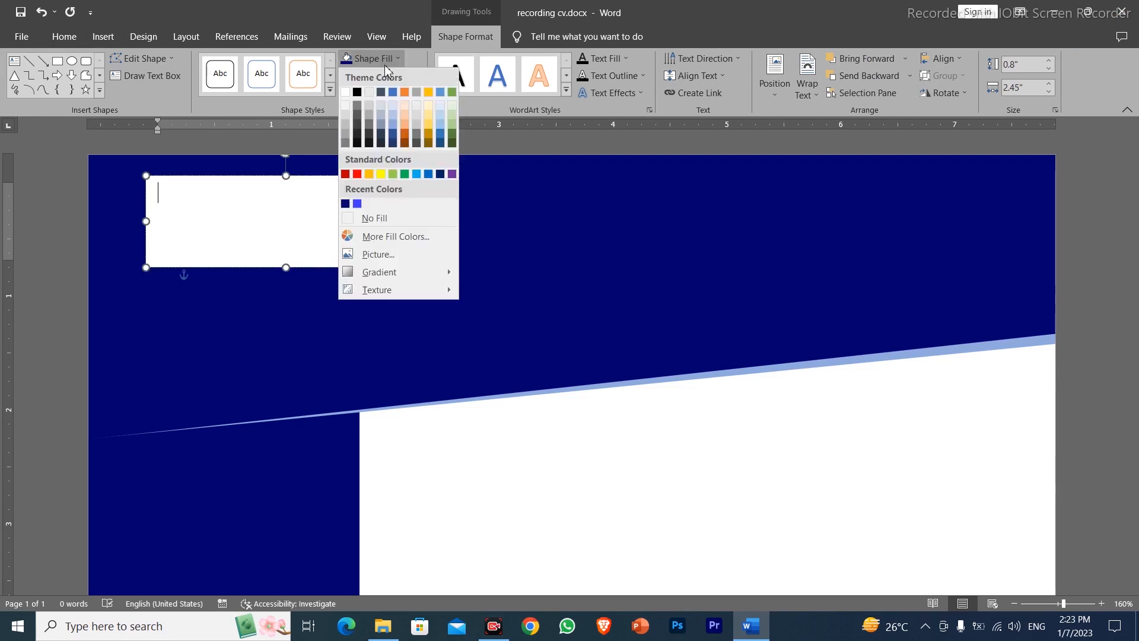
left_click(390, 219)
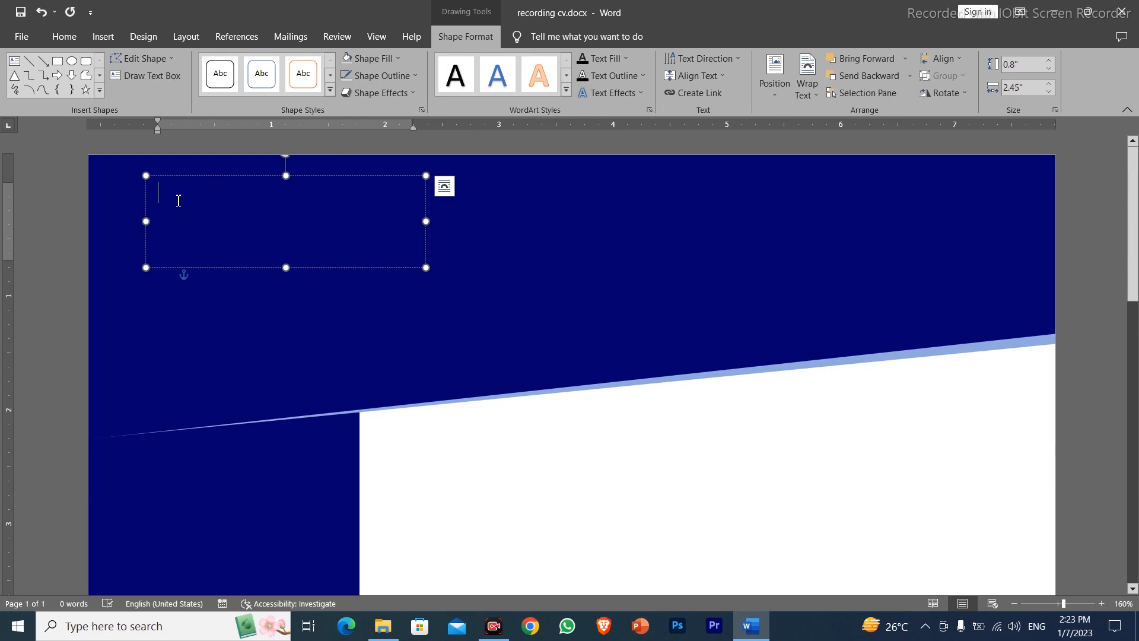
Enter the person's name in the header text box and set its text fill to white
type("M.Hamza")
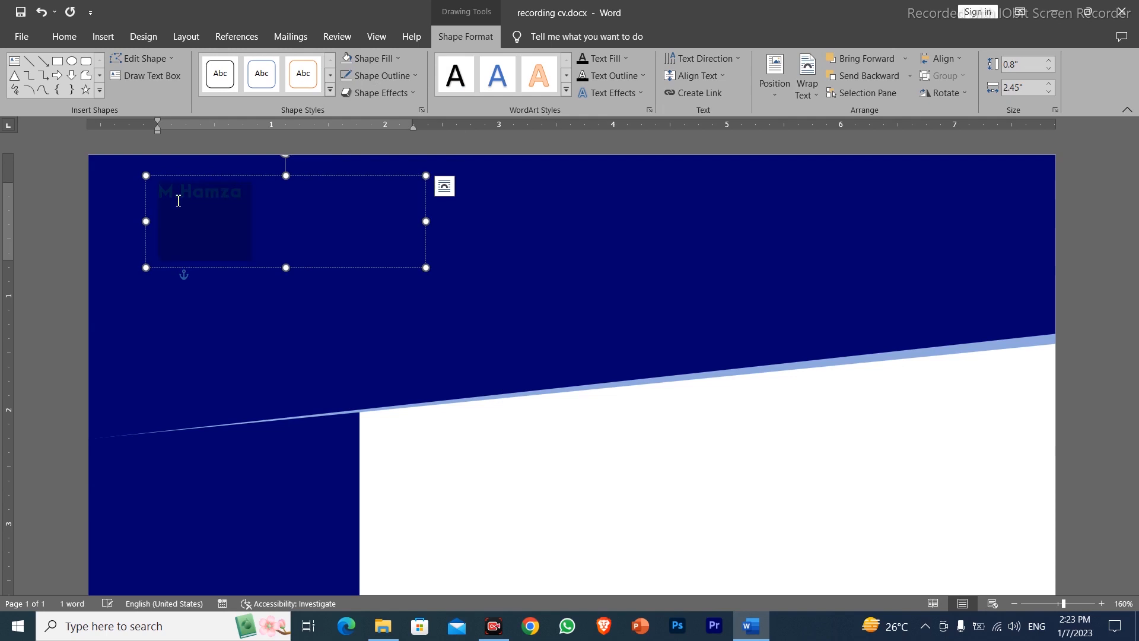
double_click(178, 201)
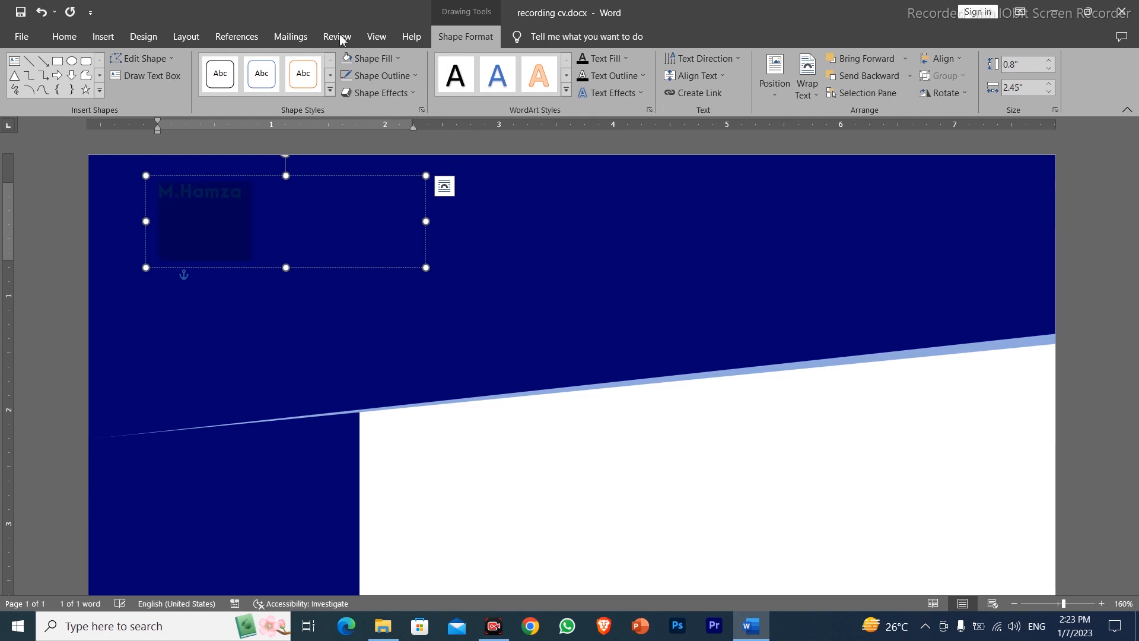
left_click(595, 58)
left_click(582, 109)
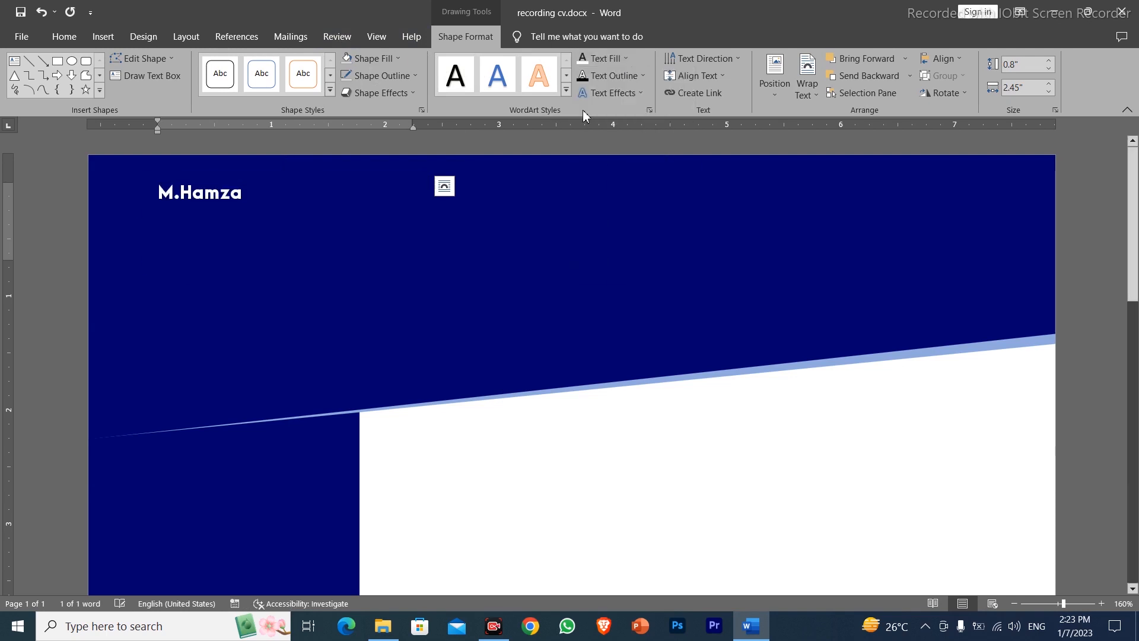
Enlarge the name in the header to font size 26
left_click(62, 37)
left_click(255, 64)
left_click(255, 64)
left_click(256, 64)
left_click(255, 64)
left_click(255, 65)
left_click(255, 64)
left_click(261, 67)
left_click(262, 67)
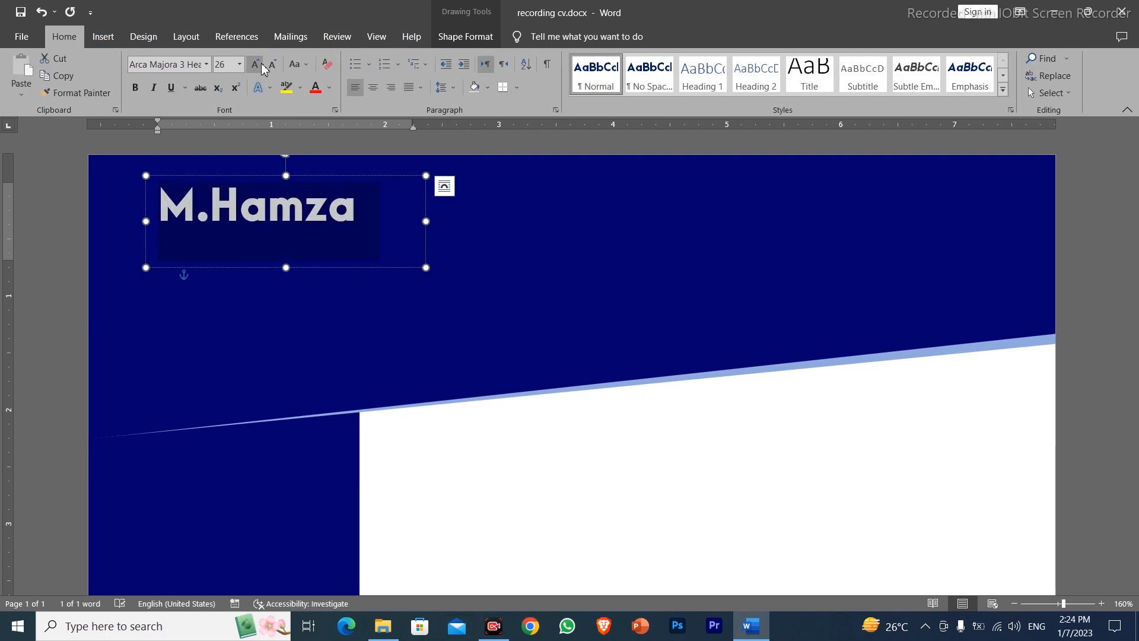
Reduce the name in the header to font size 22 and change its case to UPPERCASE
left_click(275, 66)
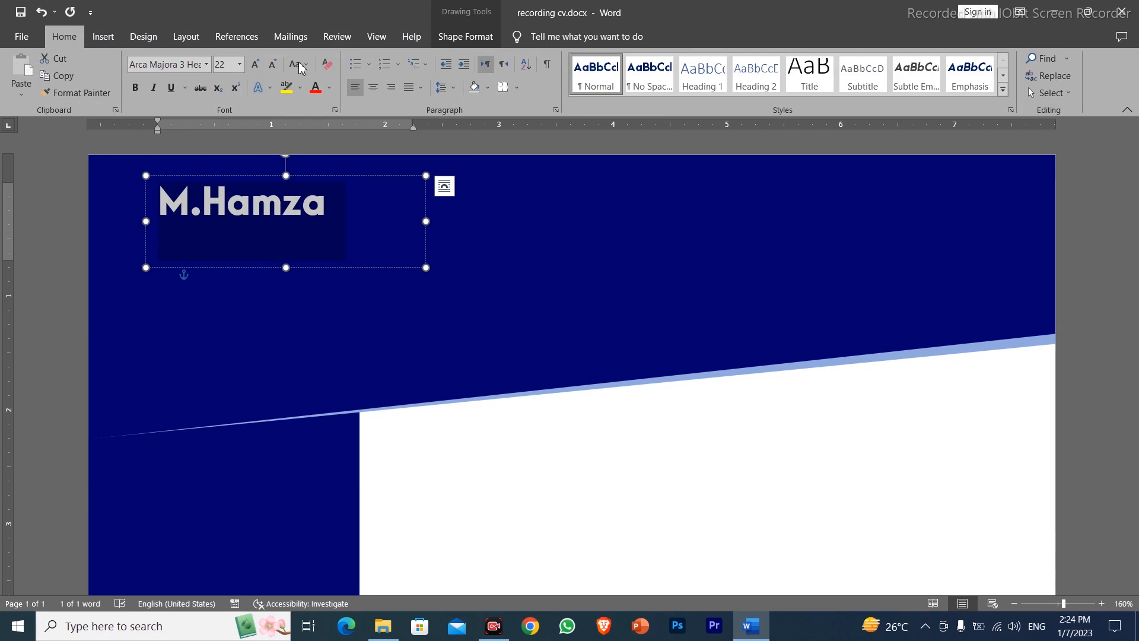
left_click(297, 64)
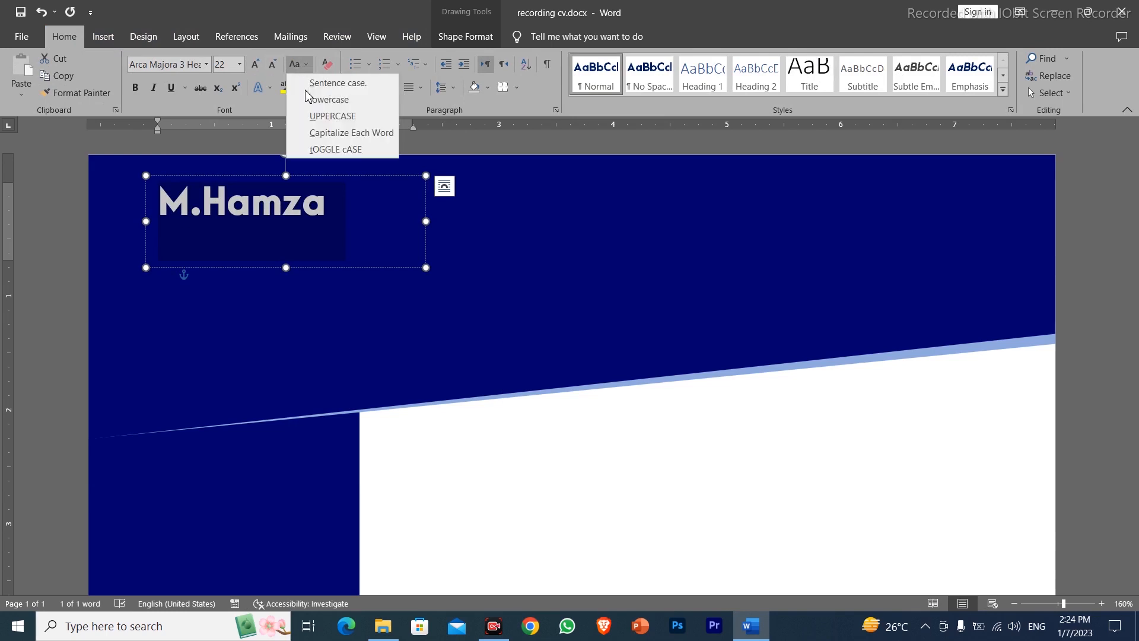
left_click(335, 116)
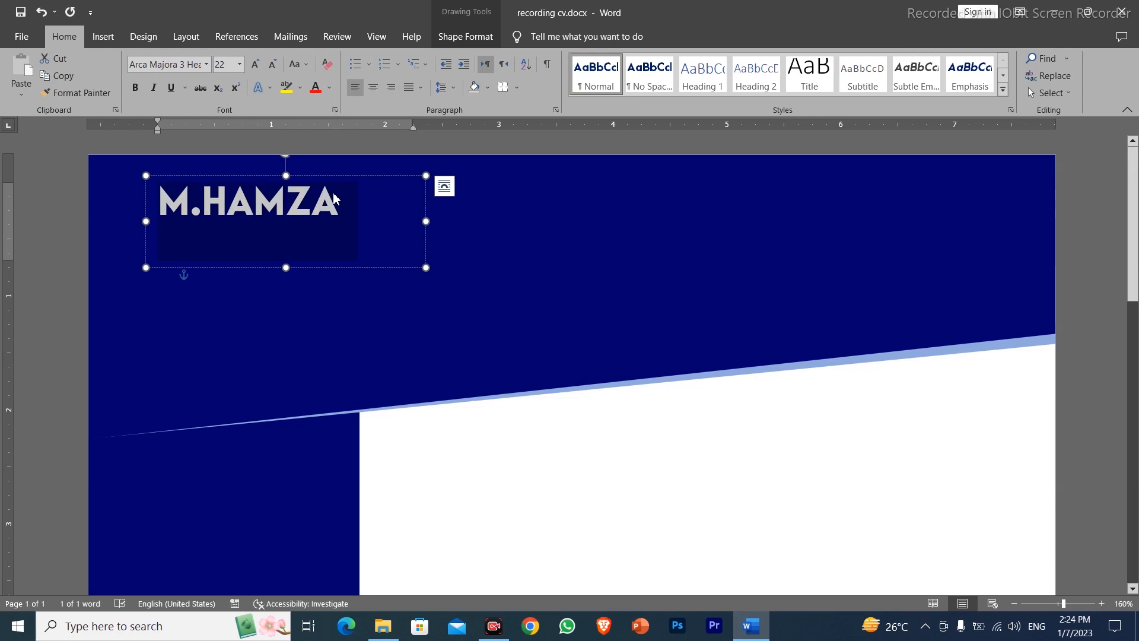
Shorten the name text box, place a copy directly below it and replace the copy's text with "Manager"
left_click_drag(288, 267, 149, 274)
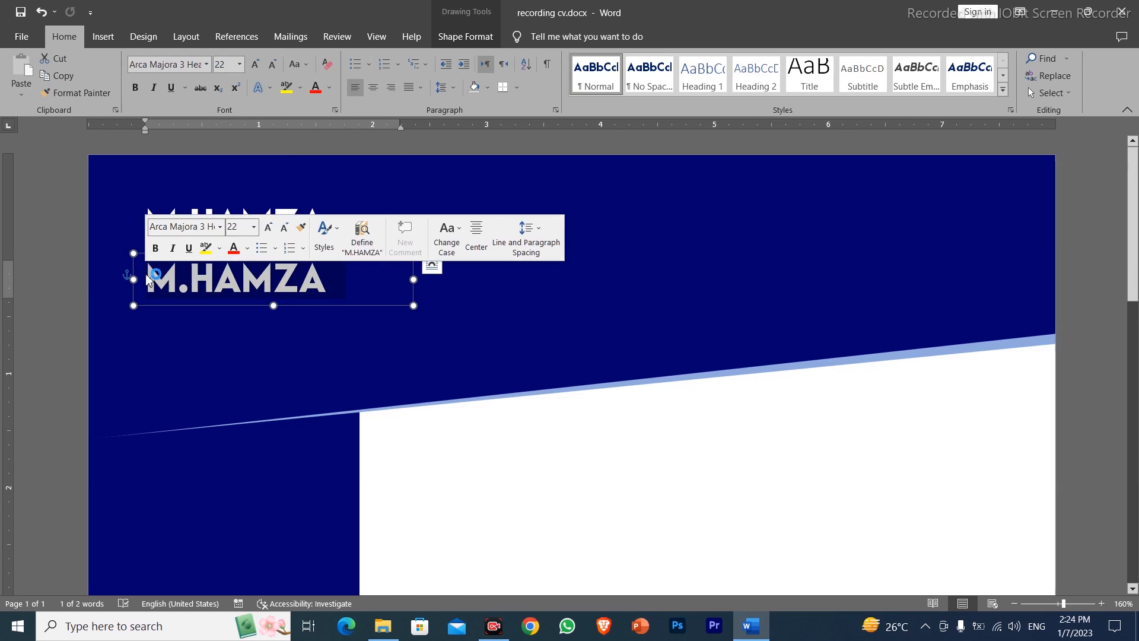
type("Managr")
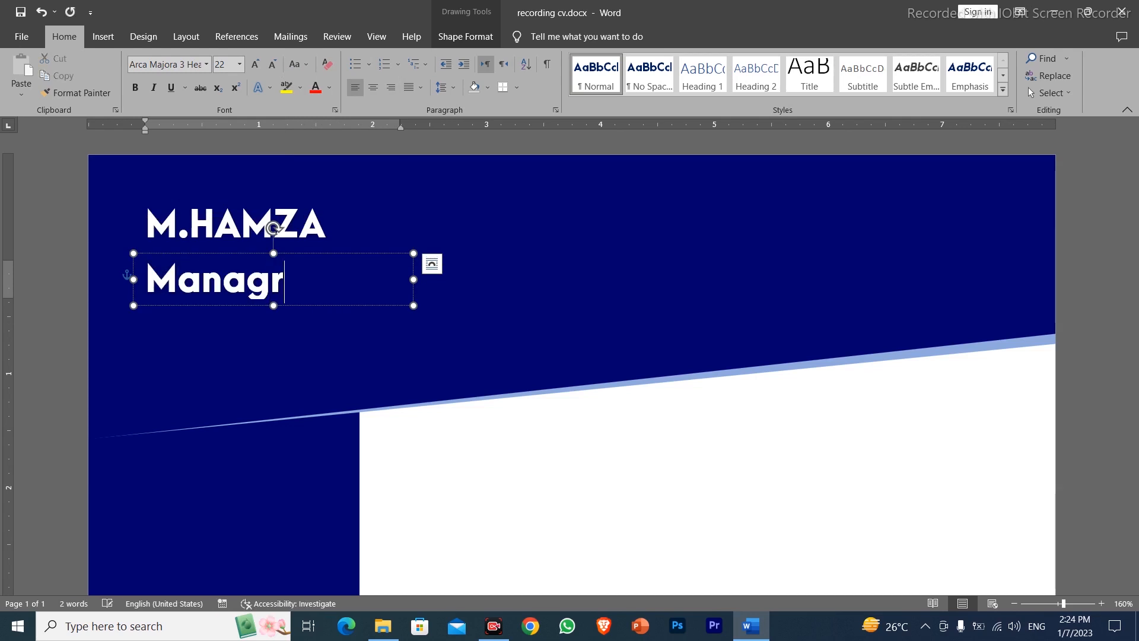
key("BackSpace")
type("er")
Format the "Manager" text in Calibri Light (Headings) at size 11 and move its text box up close beneath the name
left_click_drag(148, 275, 323, 279)
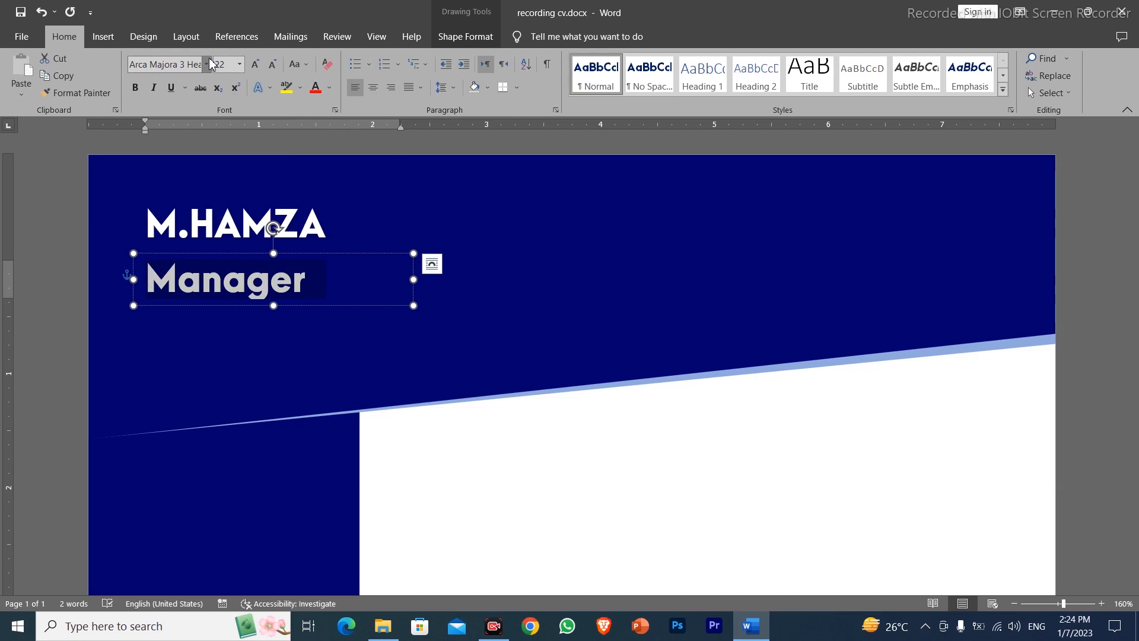
left_click(208, 64)
left_click(209, 99)
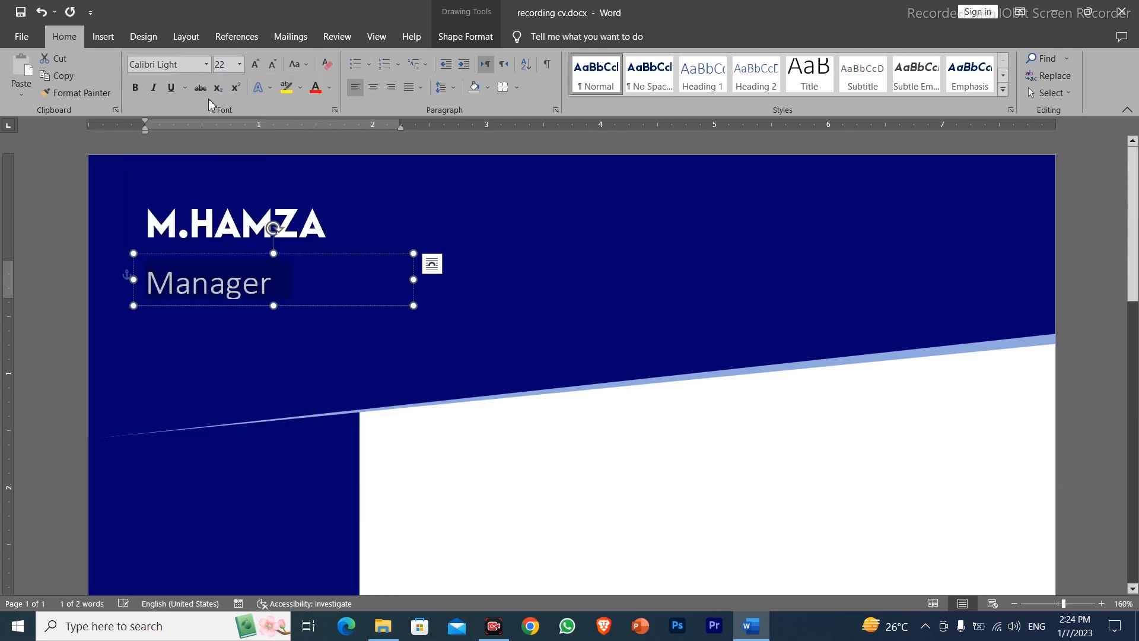
left_click(273, 64)
left_click(273, 64)
left_click(273, 64)
left_click(273, 64)
left_click(273, 64)
left_click(273, 64)
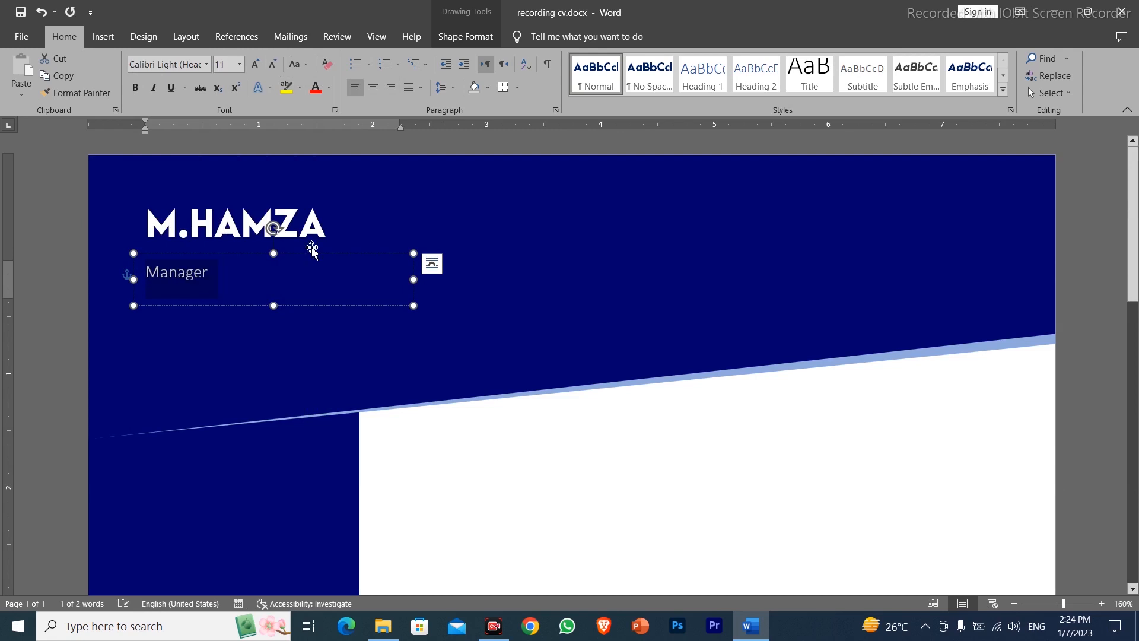
left_click_drag(315, 257, 312, 237)
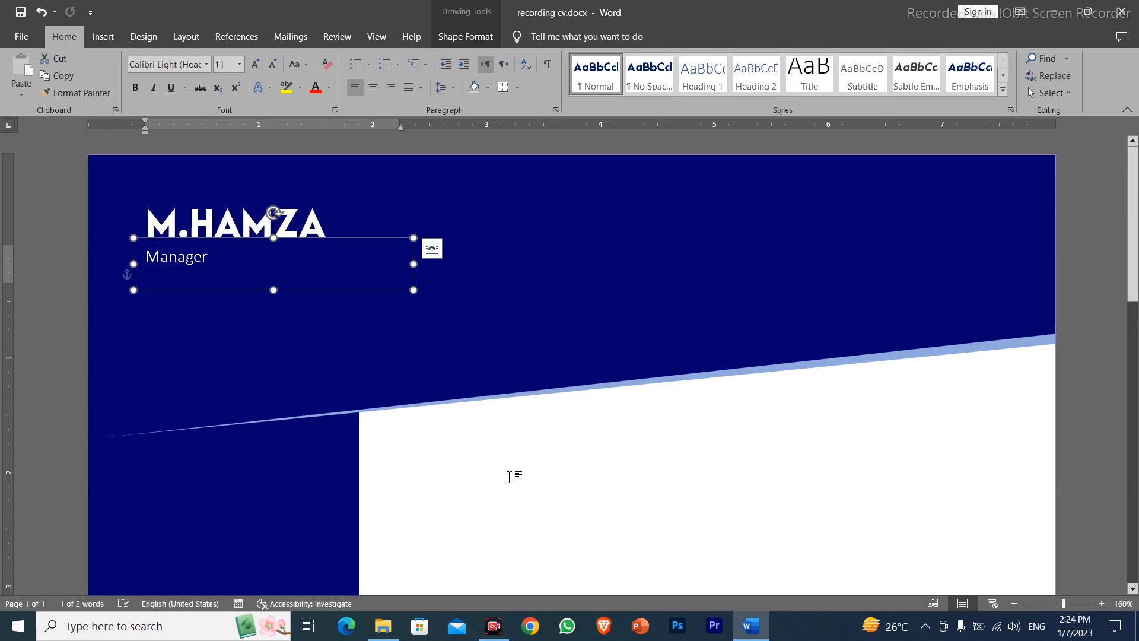
left_click(518, 473)
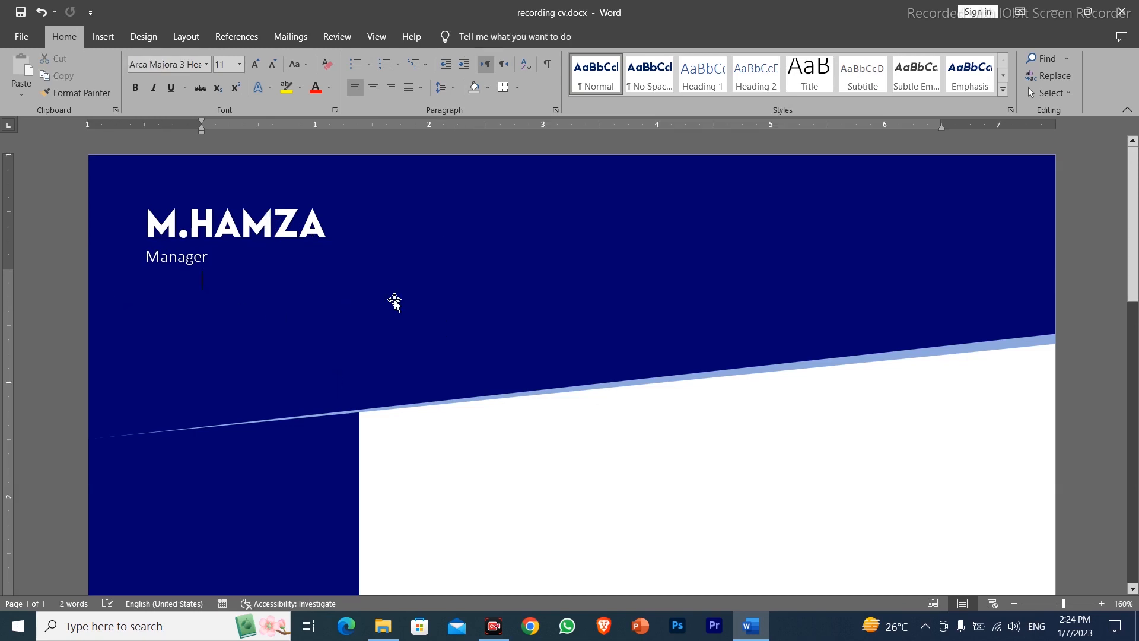
Copy the name text box to the right half of the header, enlarge it to about 4" by 1.4" and clear its text
left_click(241, 226)
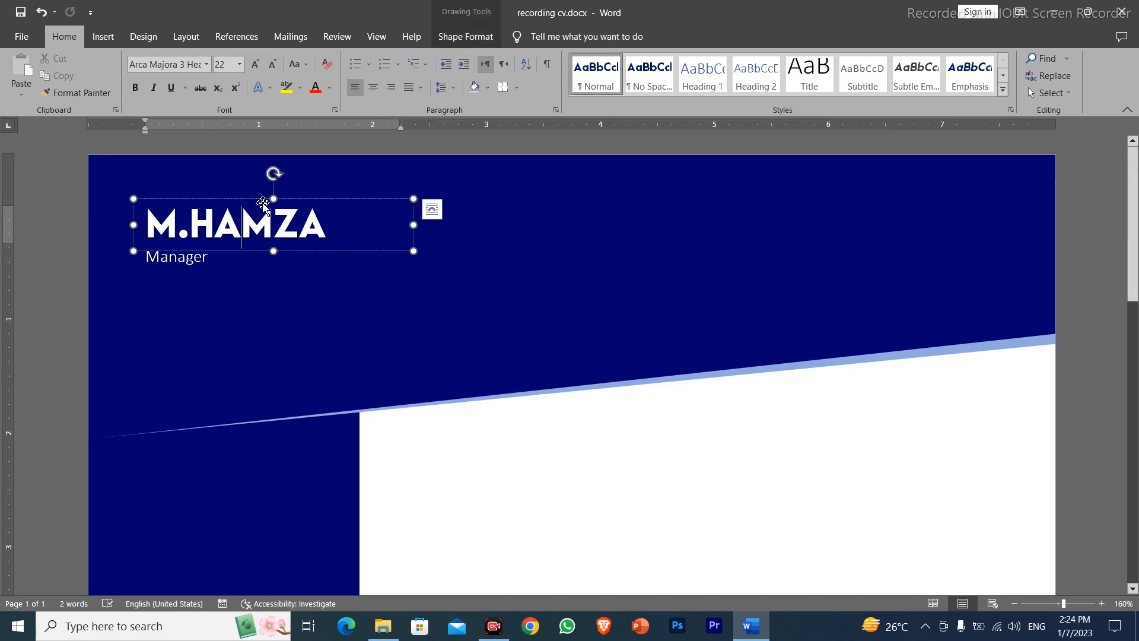
left_click_drag(297, 204, 609, 176)
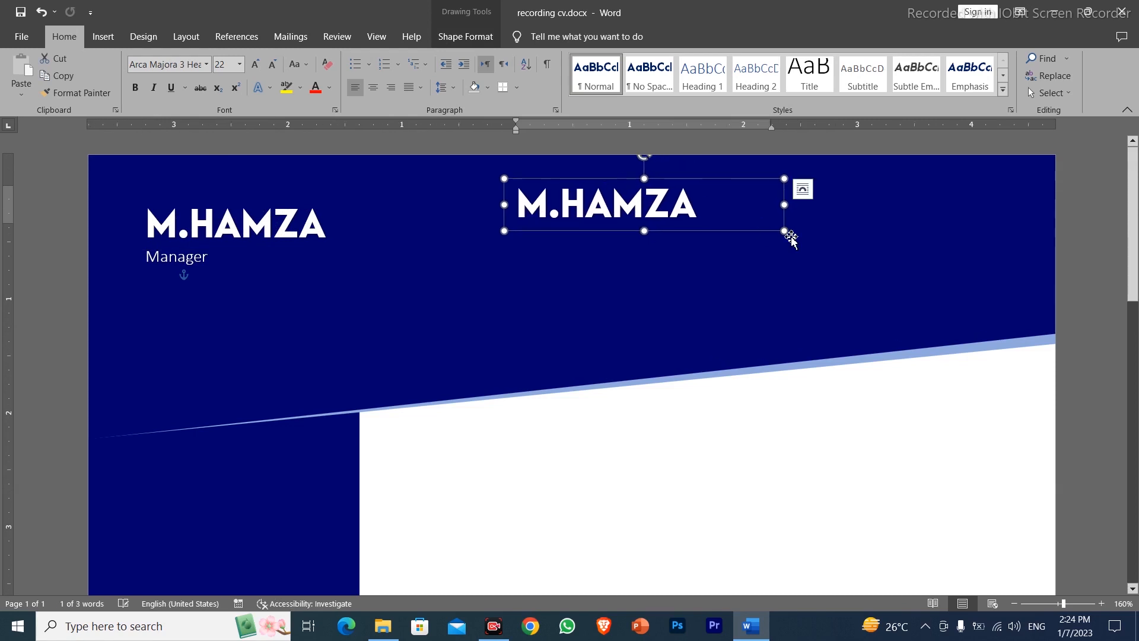
left_click_drag(785, 232, 960, 334)
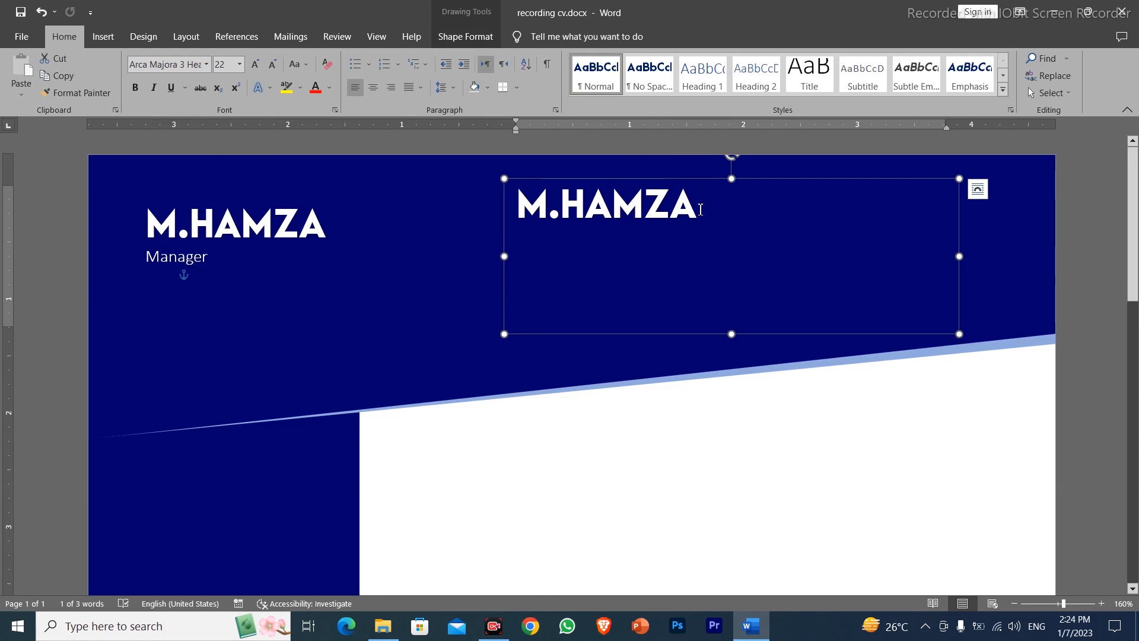
left_click_drag(586, 196, 487, 216)
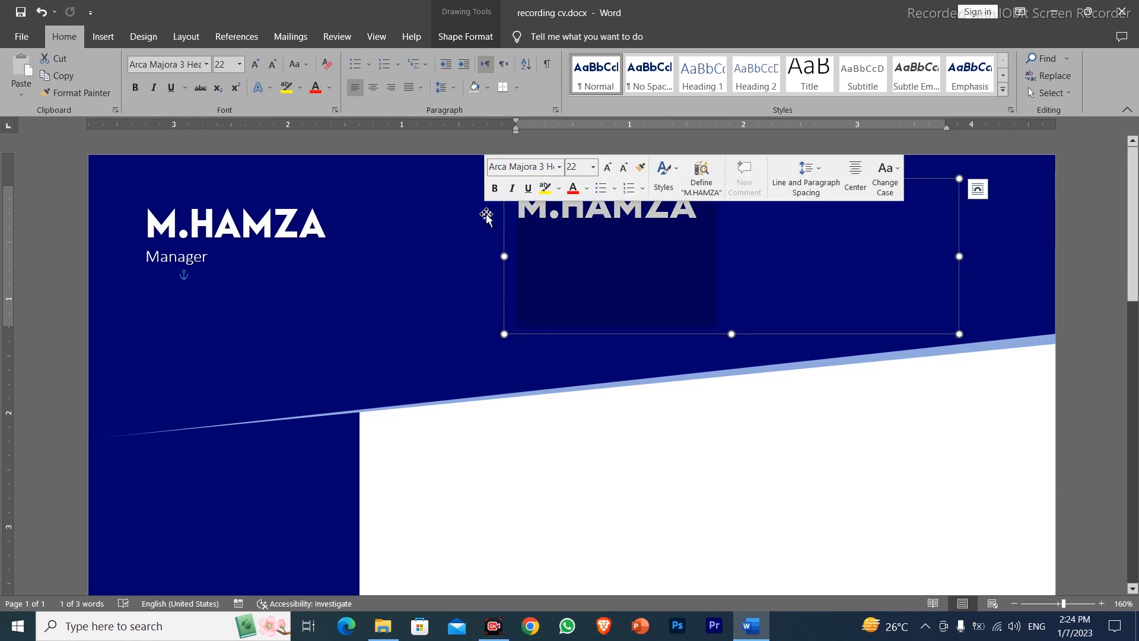
key("BackSpace")
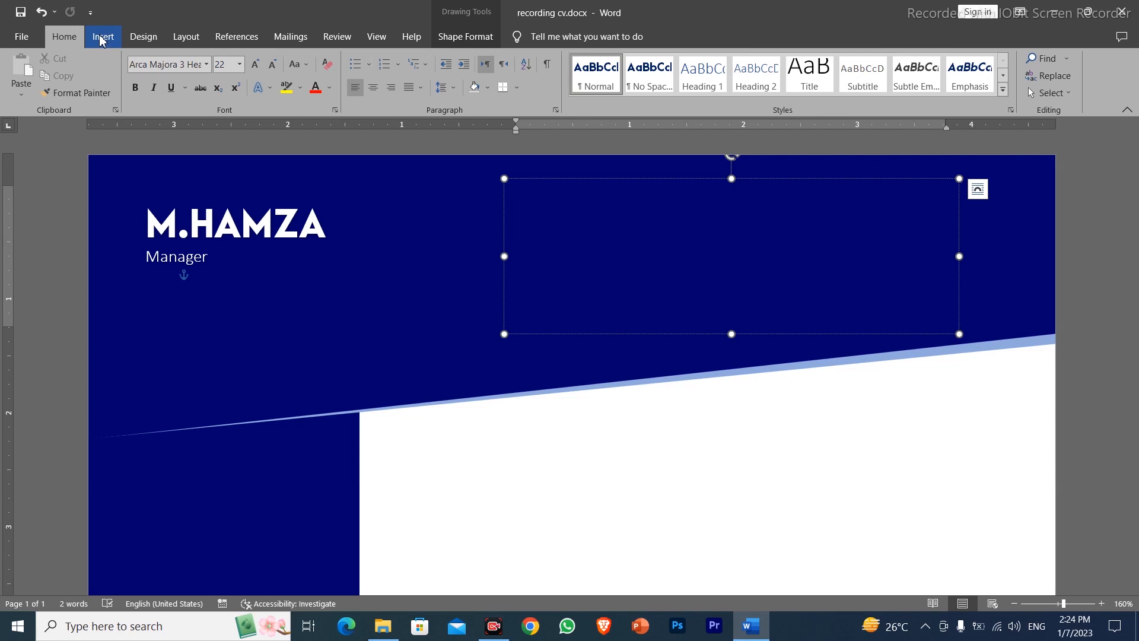
Insert a table with two columns and four rows in the empty header text box
left_click(102, 38)
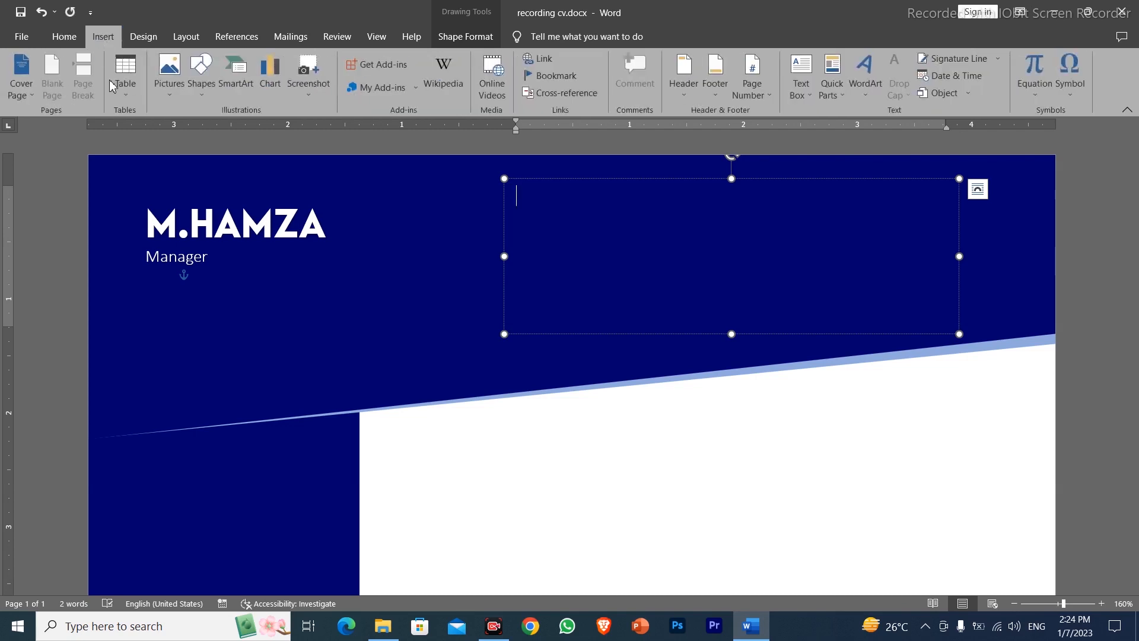
left_click(126, 89)
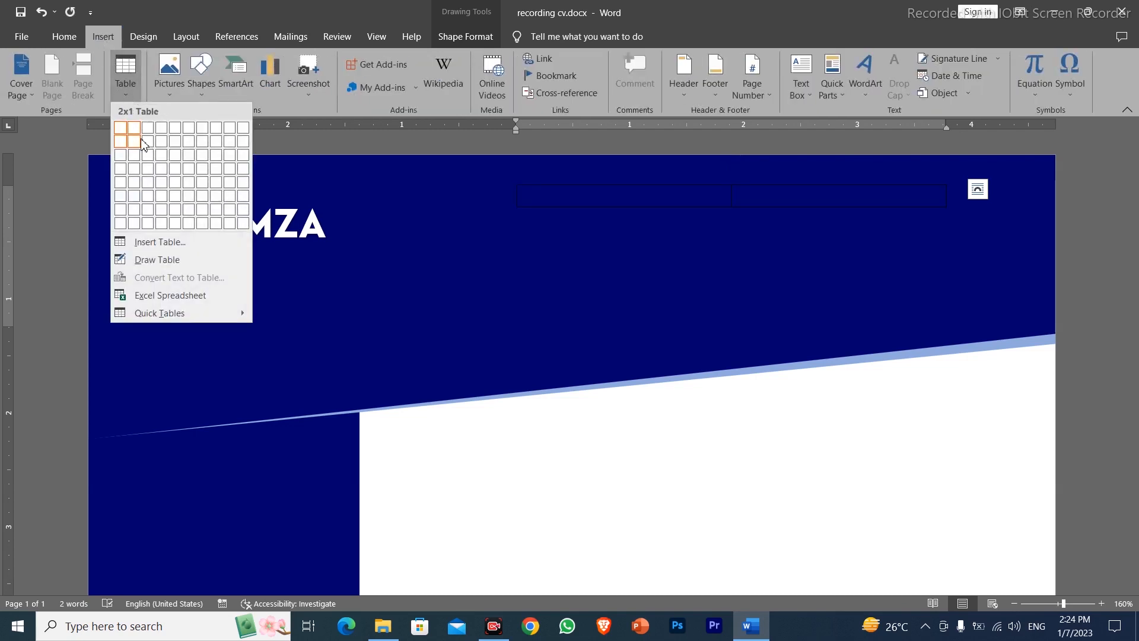
left_click(135, 176)
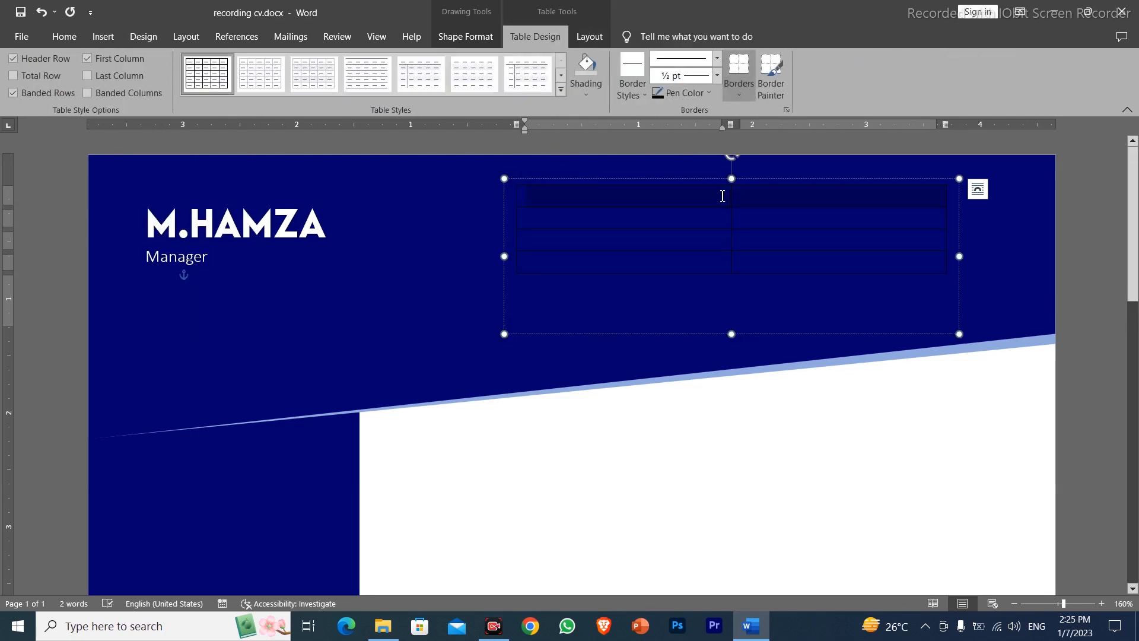
Merge the two cells of the table's first row and enter "Personal Information" in it
left_click(591, 38)
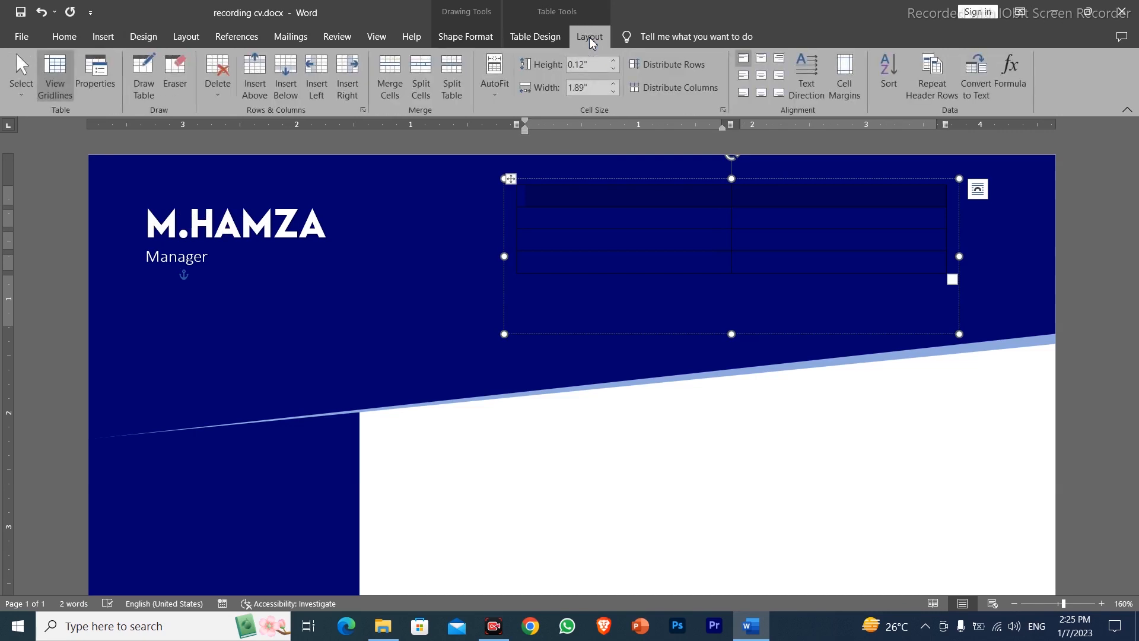
left_click(391, 86)
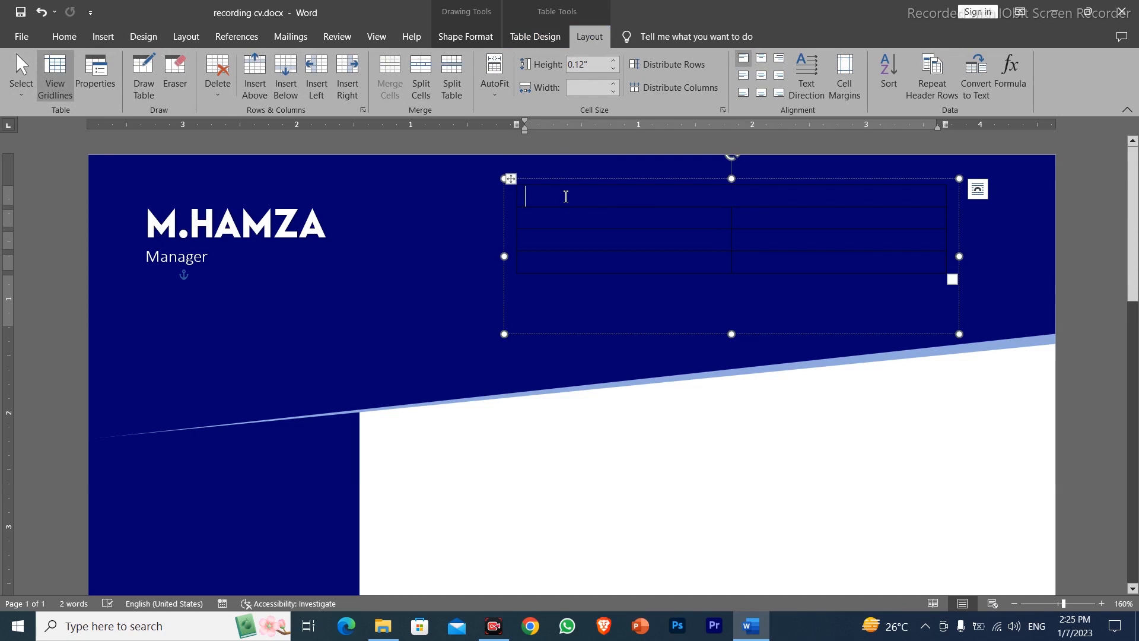
type("Personal Information")
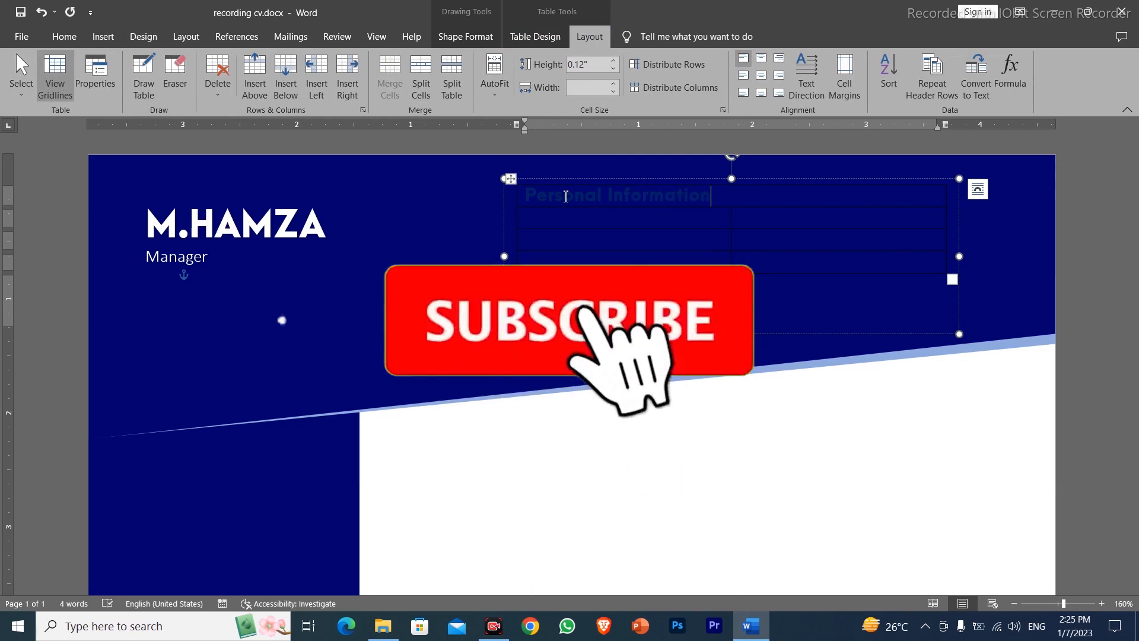
key("shift+Home")
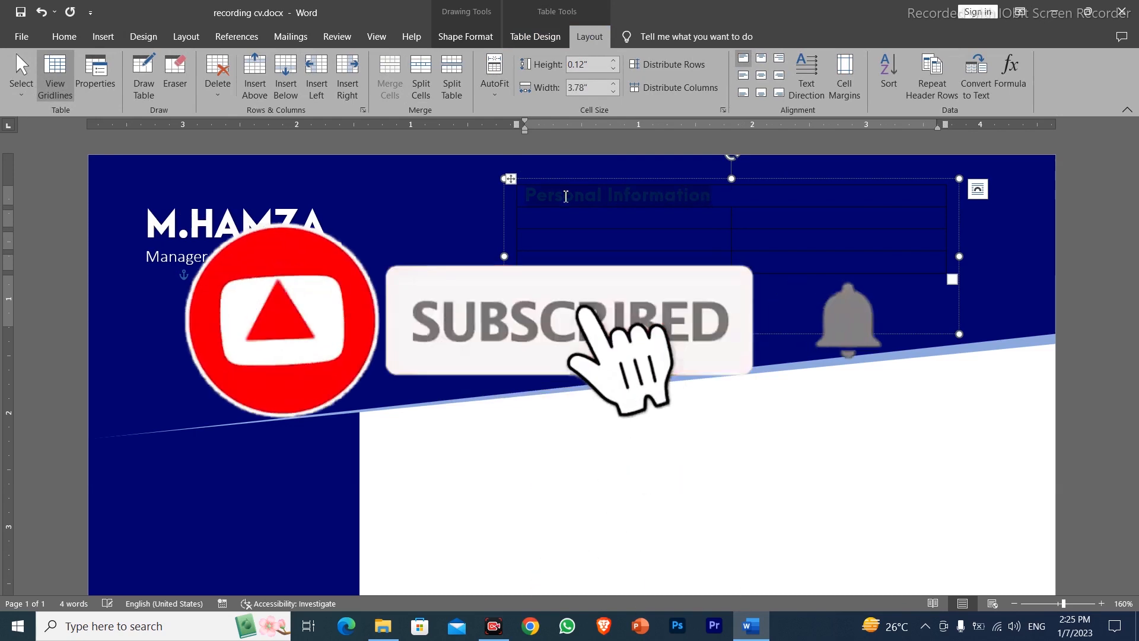